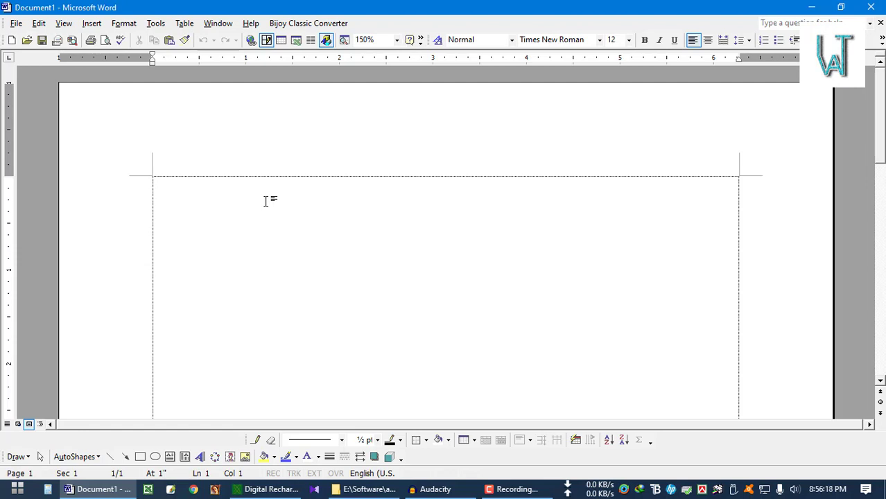
{"action": "left_click", "coordinate": [39, 24]}
{"action": "left_click", "coordinate": [75, 157]}
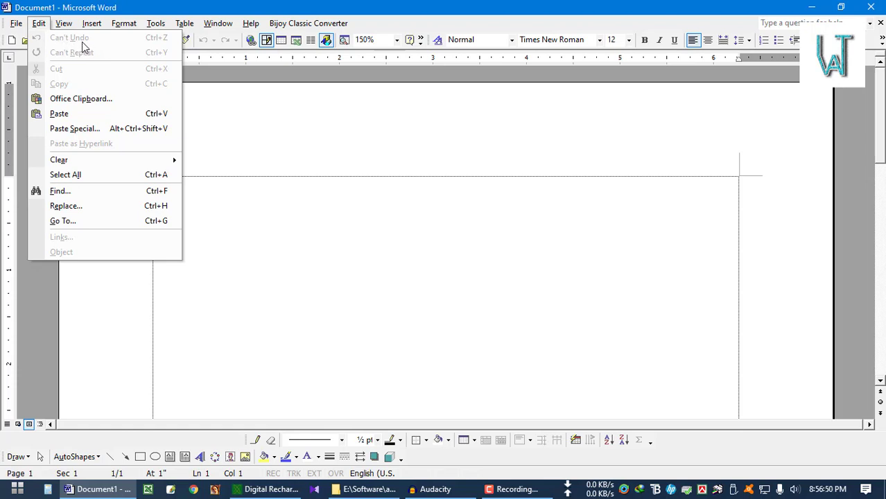
{"action": "left_click", "coordinate": [217, 185]}
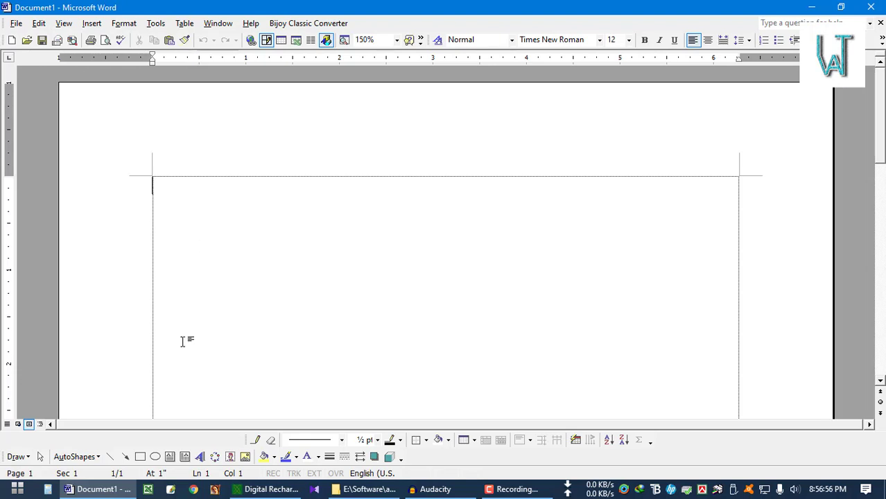
Write "IT Vai" on the first line and delete the word "Vai".
{"action": "left_click", "coordinate": [109, 456]}
{"action": "type", "text": "IT Vai"}
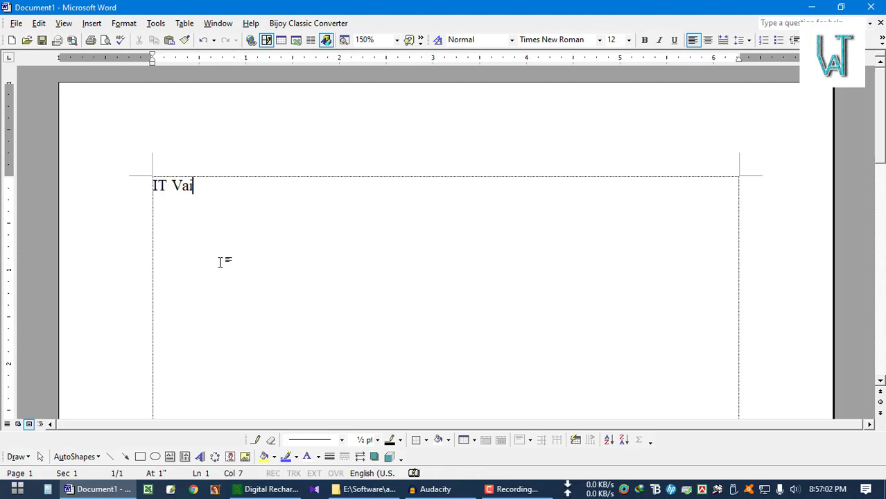
{"action": "double_click", "coordinate": [173, 185]}
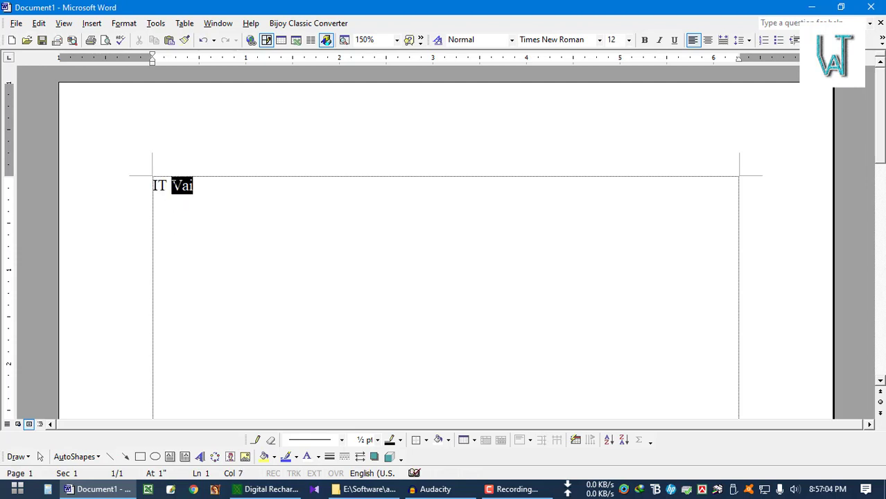
{"action": "key", "text": "Delete"}
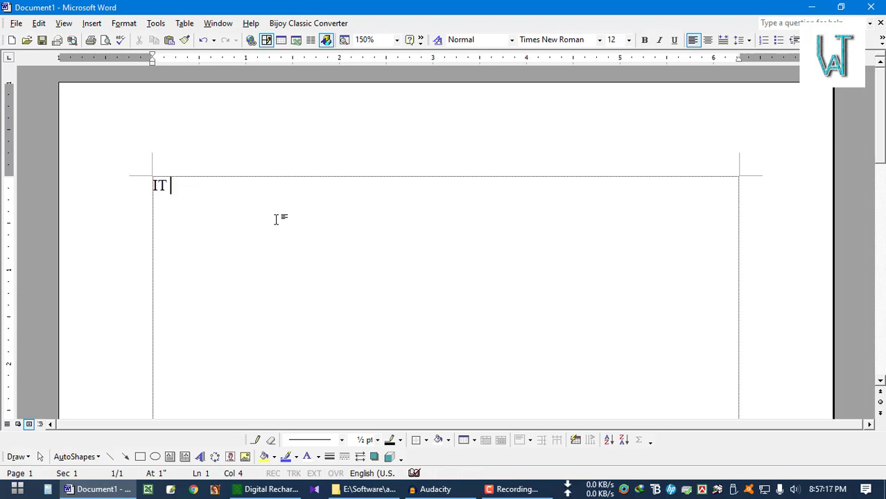
Undo the deletion of the word "Vai".
{"action": "left_click", "coordinate": [39, 23]}
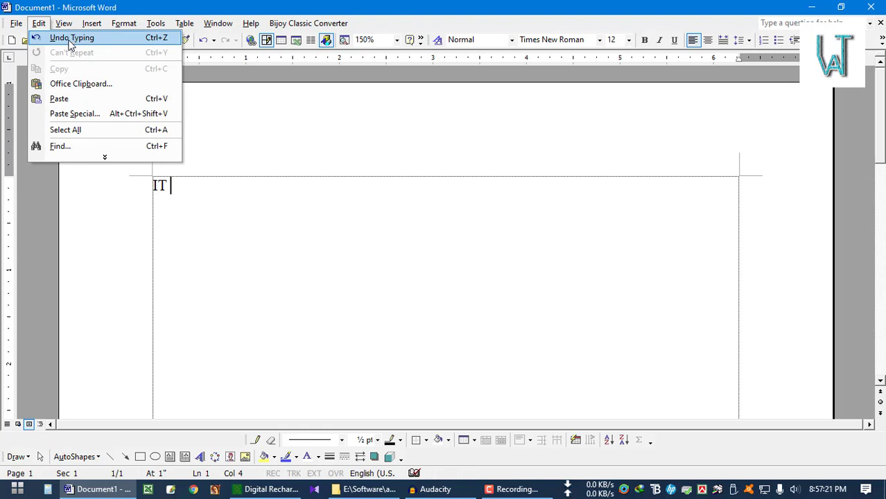
{"action": "left_click", "coordinate": [70, 38]}
{"action": "left_click", "coordinate": [200, 188]}
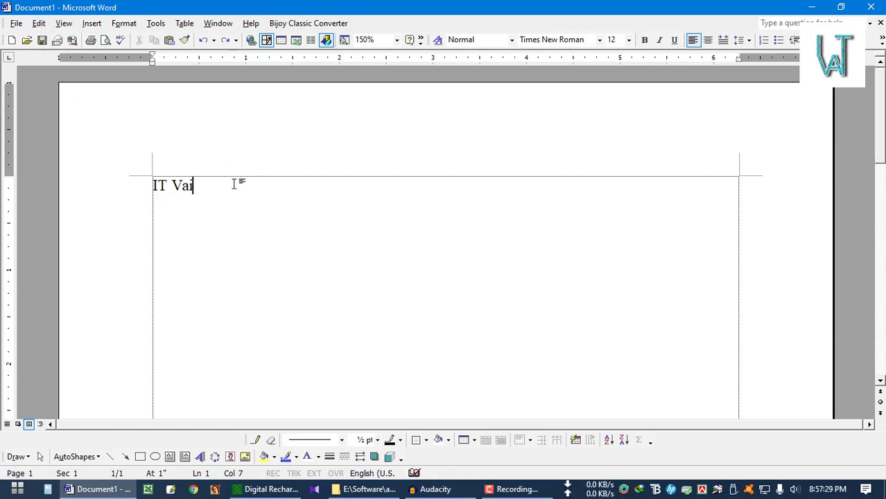
Clear all the text and draw three lines on a drawing canvas: one horizontal, one slightly rising and one steeper below them.
{"action": "key", "text": "ctrl+a"}
{"action": "key", "text": "Delete"}
{"action": "left_click", "coordinate": [110, 456]}
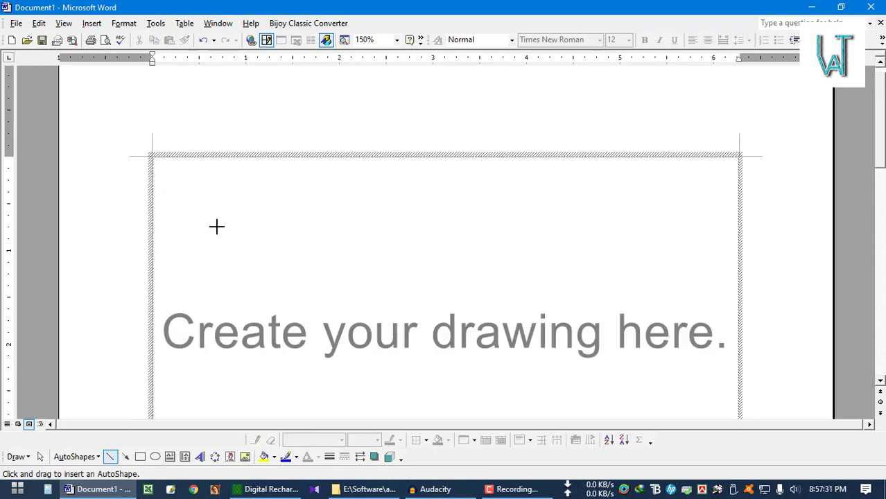
{"action": "left_click_drag", "start_coordinate": [207, 203], "coordinate": [534, 203]}
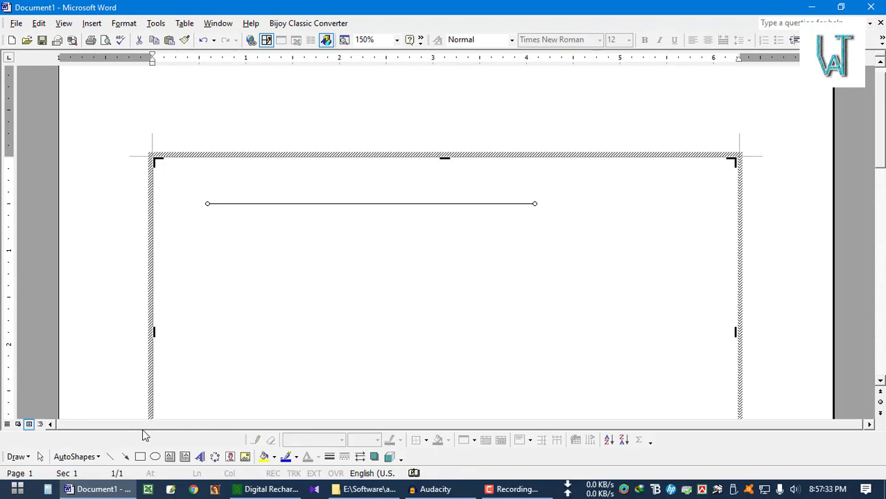
{"action": "left_click", "coordinate": [110, 456]}
{"action": "left_click_drag", "start_coordinate": [207, 262], "coordinate": [542, 250]}
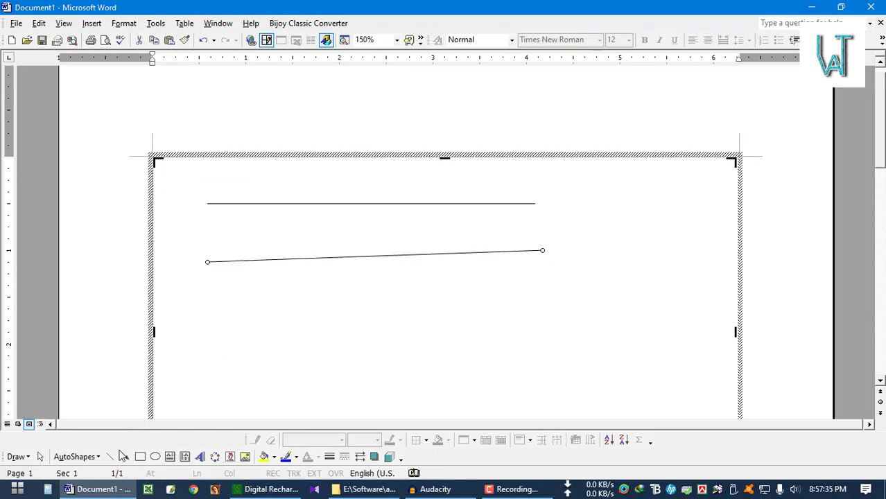
{"action": "left_click", "coordinate": [110, 456]}
{"action": "left_click_drag", "start_coordinate": [246, 356], "coordinate": [613, 273]}
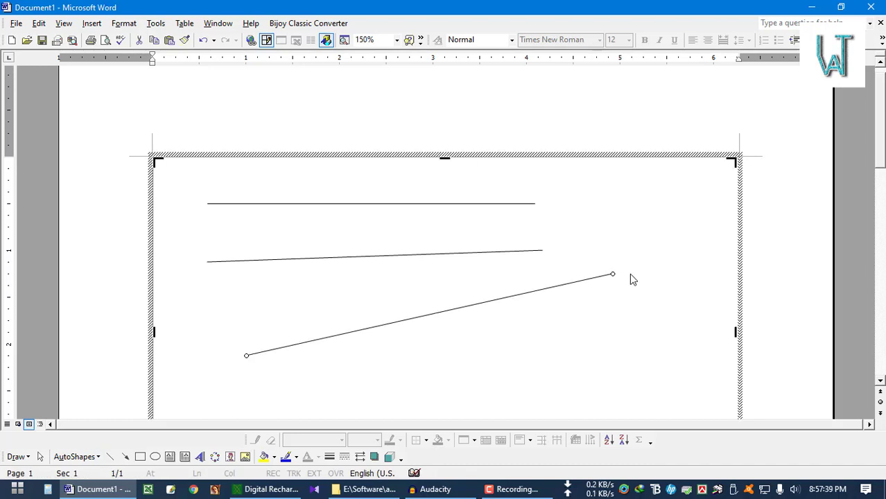
Undo the insertion of the steep third line and the slightly rising second line.
{"action": "key", "text": "ctrl+z"}
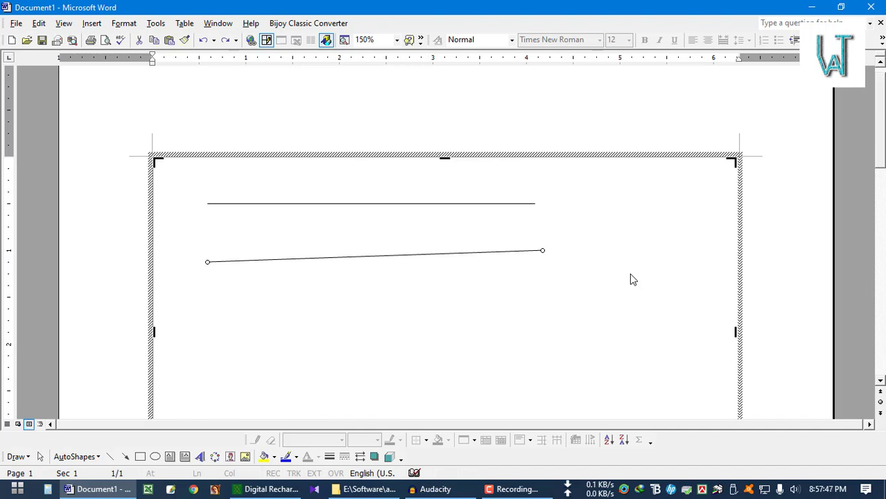
{"action": "left_click", "coordinate": [39, 23]}
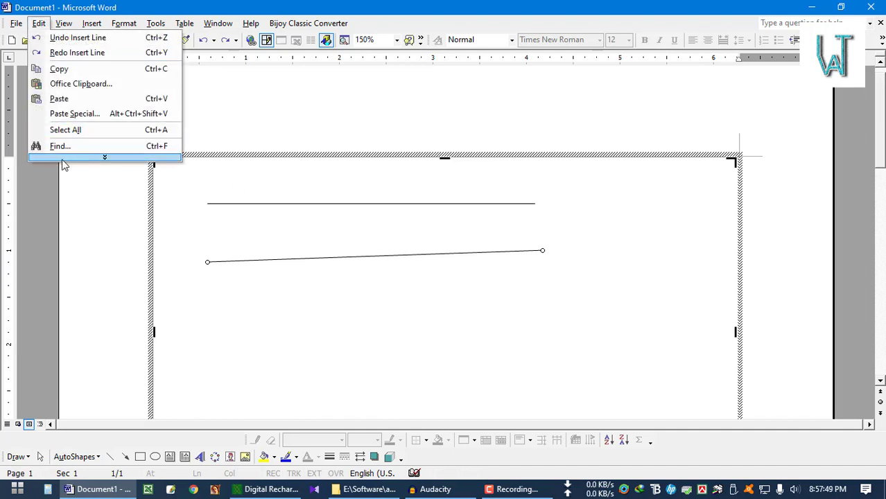
{"action": "left_click", "coordinate": [62, 161]}
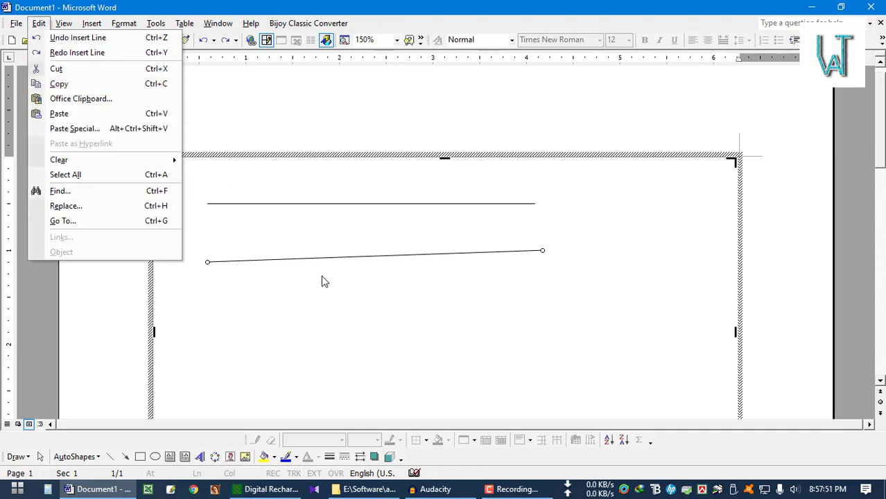
{"action": "left_click", "coordinate": [330, 291]}
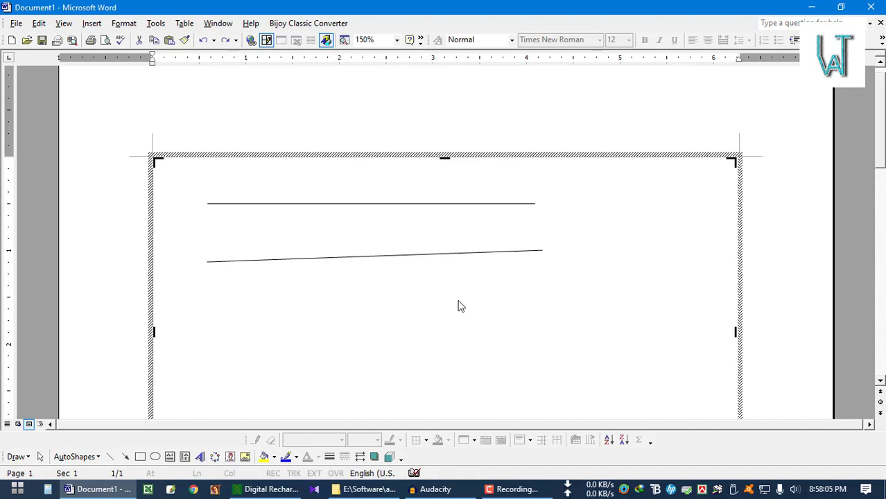
{"action": "key", "text": "ctrl+z"}
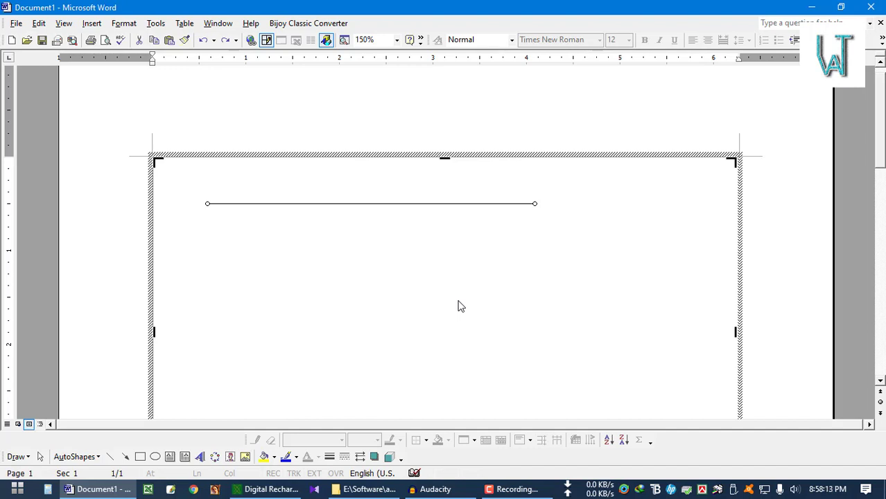
Redo the insertion of the second and third lines.
{"action": "left_click", "coordinate": [39, 22]}
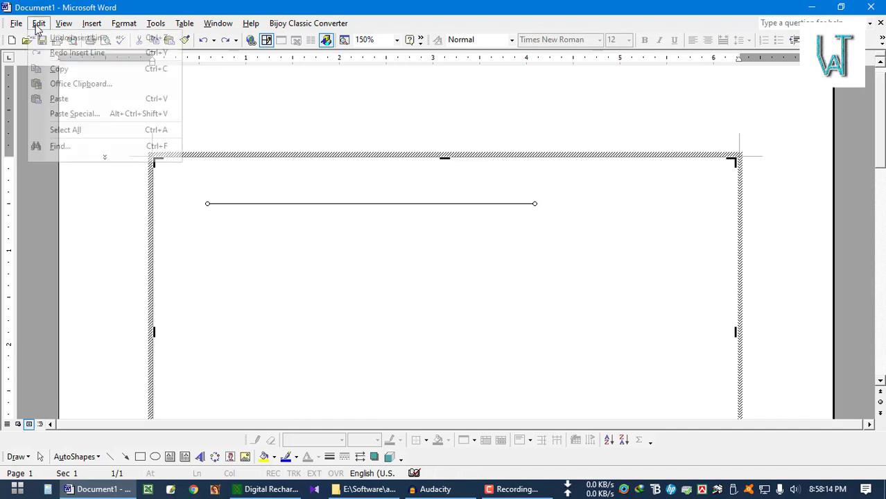
{"action": "left_click", "coordinate": [65, 53]}
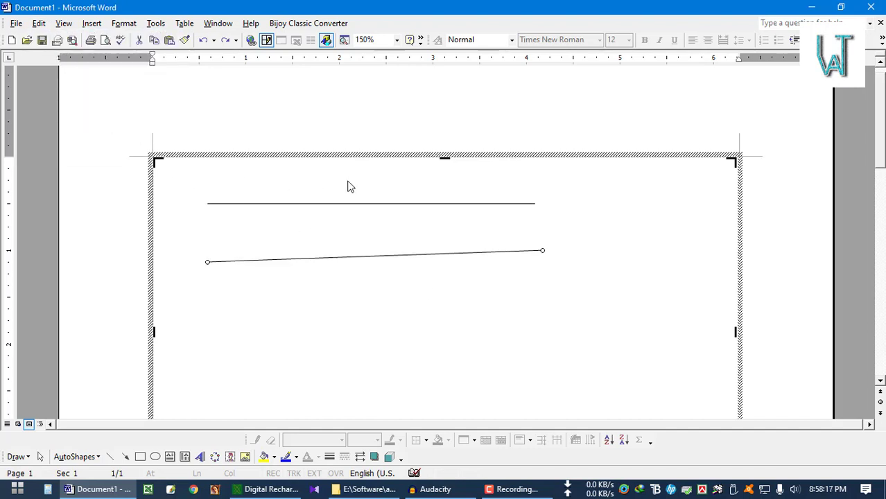
{"action": "left_click", "coordinate": [39, 23]}
{"action": "left_click", "coordinate": [43, 53]}
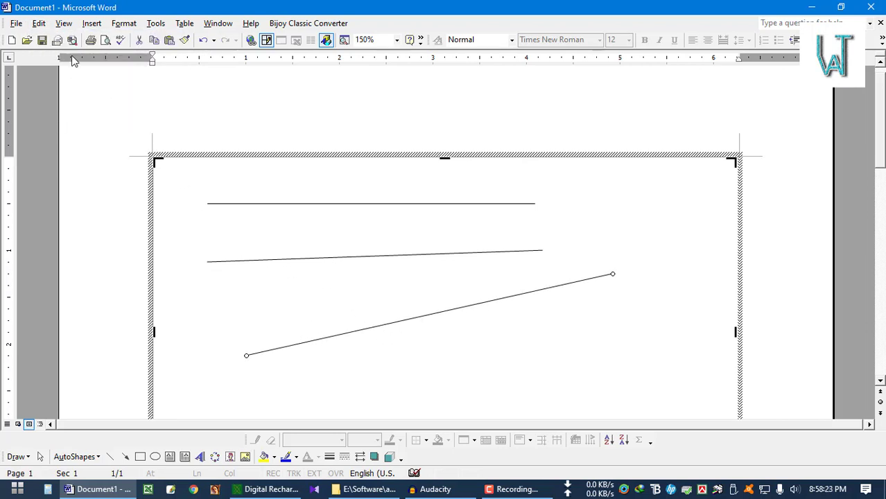
{"action": "left_click", "coordinate": [38, 23]}
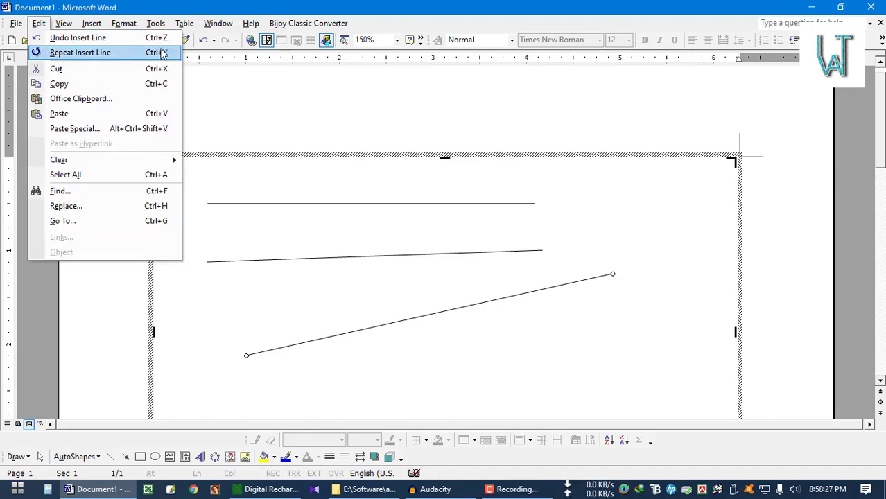
{"action": "left_click", "coordinate": [321, 284]}
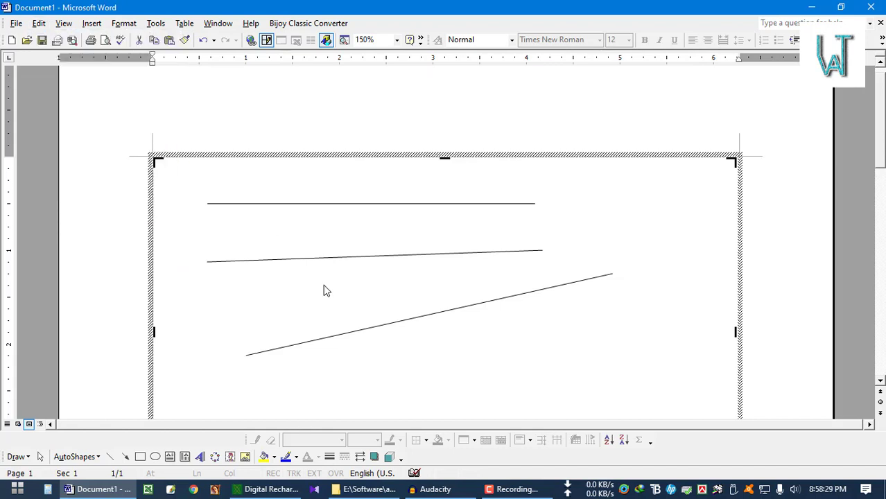
Undo all the line drawings and earlier typing to return to a blank page.
{"action": "key", "text": "ctrl+z"}
{"action": "key", "text": "ctrl+z"}
{"action": "key", "text": "ctrl+z"}
{"action": "key", "text": "ctrl+z"}
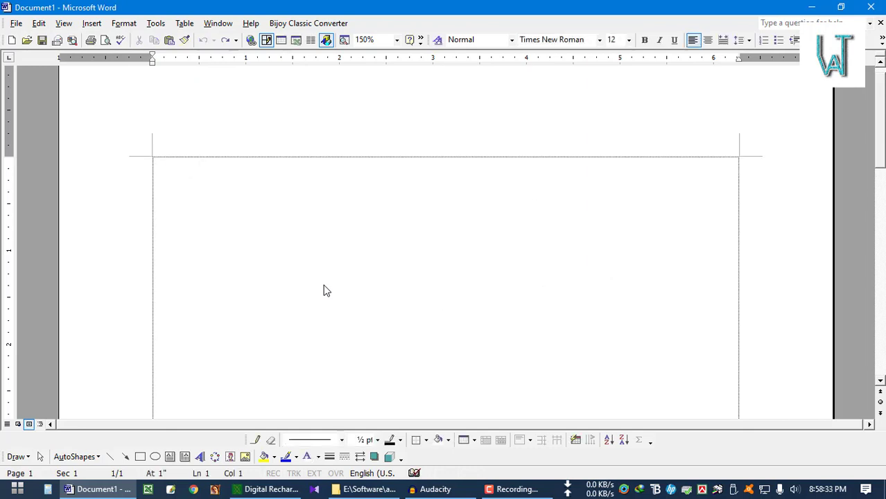
{"action": "left_click", "coordinate": [39, 23]}
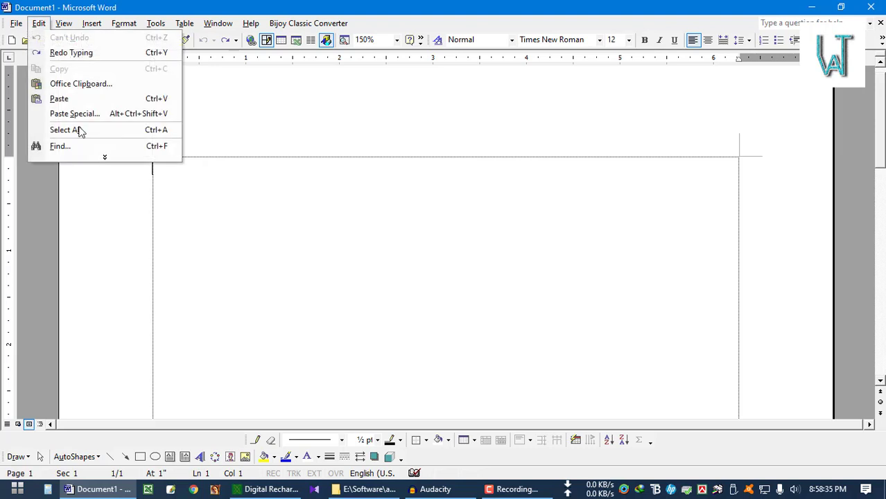
{"action": "left_click", "coordinate": [96, 160]}
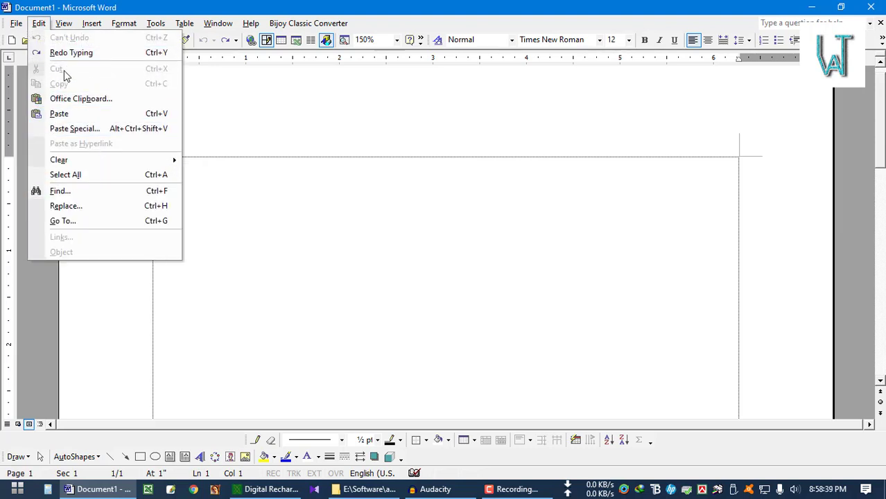
{"action": "left_click", "coordinate": [223, 199]}
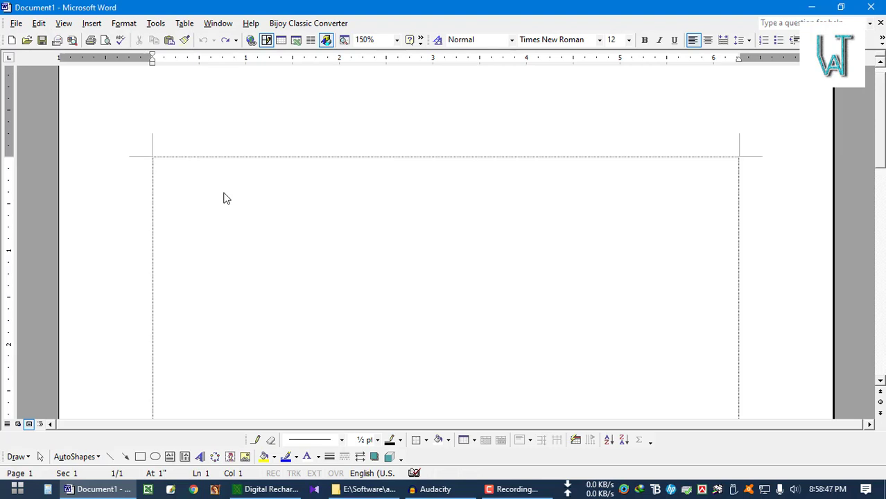
Write "I am a student" on the first line and start a new line below it.
{"action": "type", "text": "I am a "}
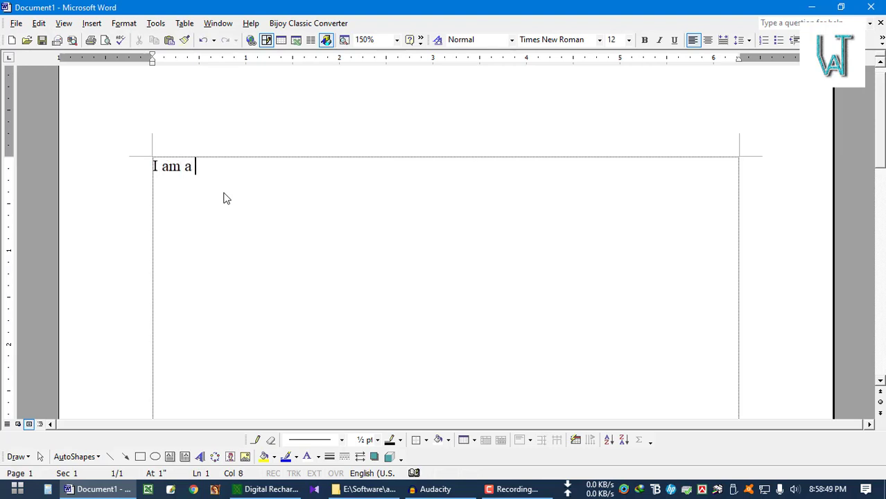
{"action": "type", "text": "student"}
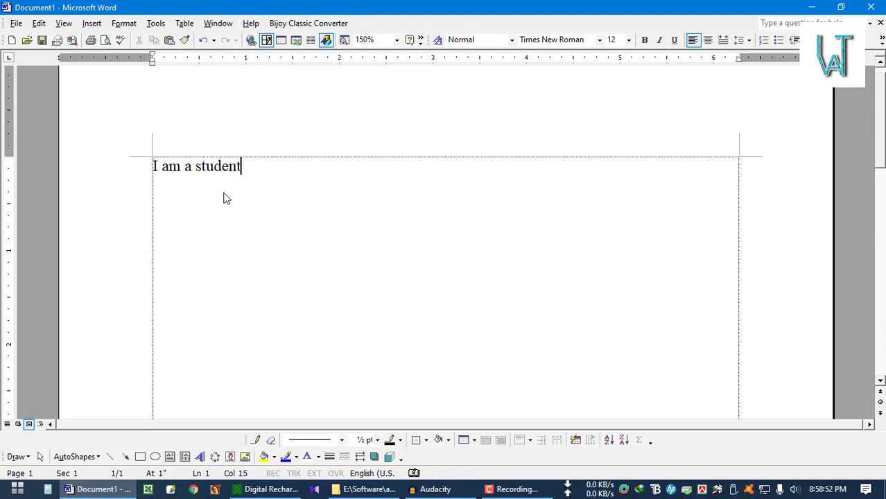
{"action": "key", "text": "Return"}
Write "student life" on the second line, followed by a new line.
{"action": "type", "text": "stud"}
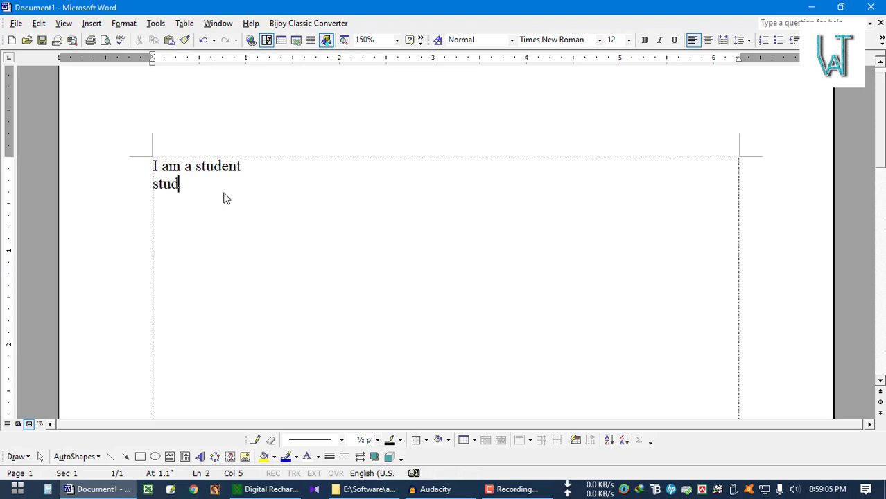
{"action": "type", "text": "ent l"}
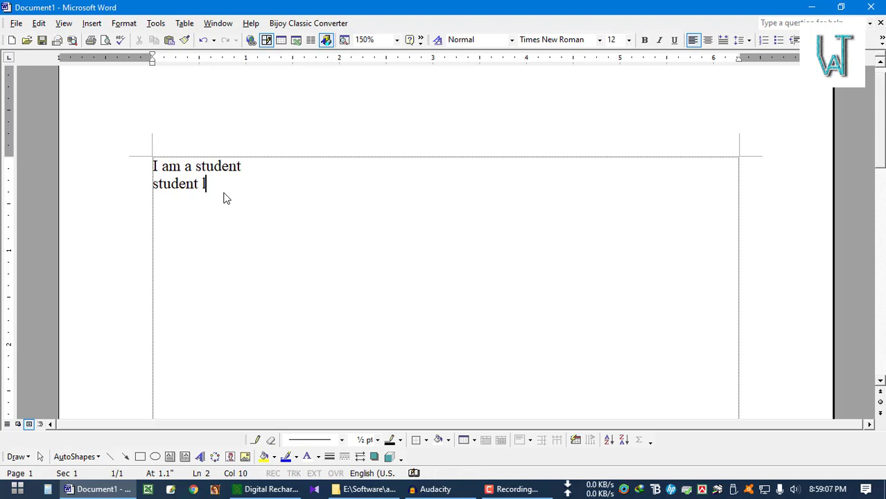
{"action": "type", "text": "ife"}
{"action": "key", "text": "Return"}
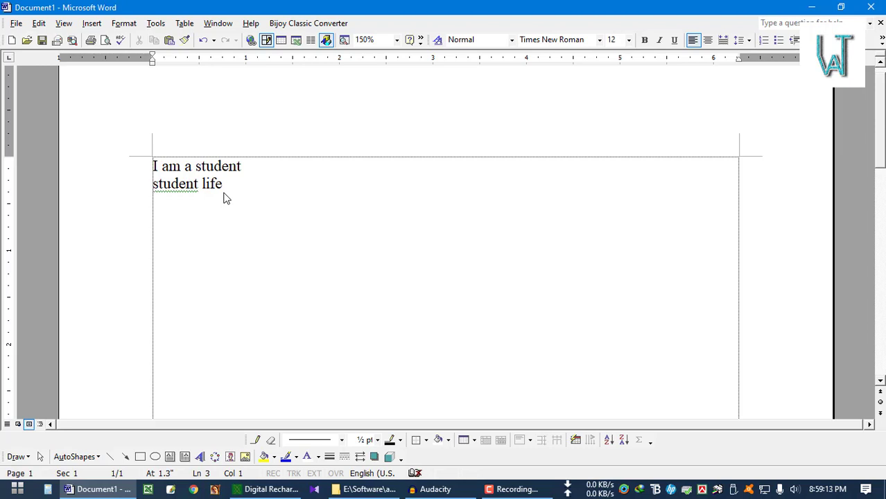
Delete the whole second line "student life".
{"action": "type", "text": "s"}
{"action": "key", "text": "BackSpace"}
{"action": "left_click", "coordinate": [122, 191]}
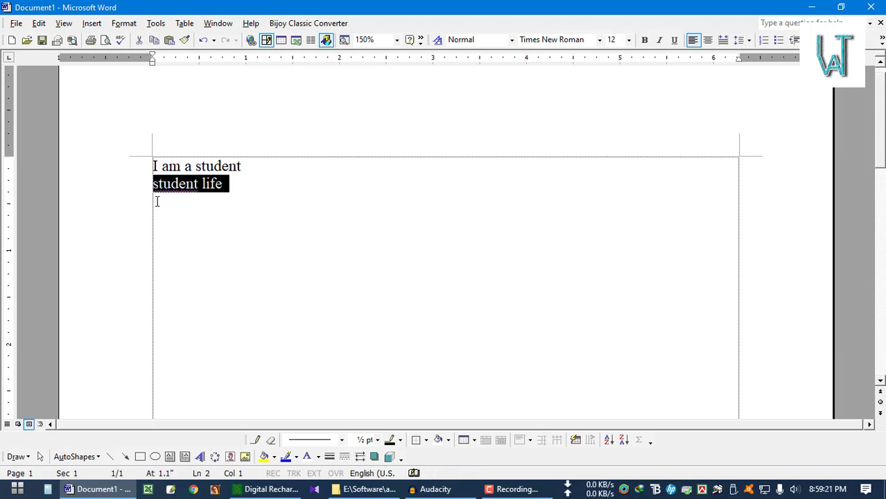
{"action": "key", "text": "Delete"}
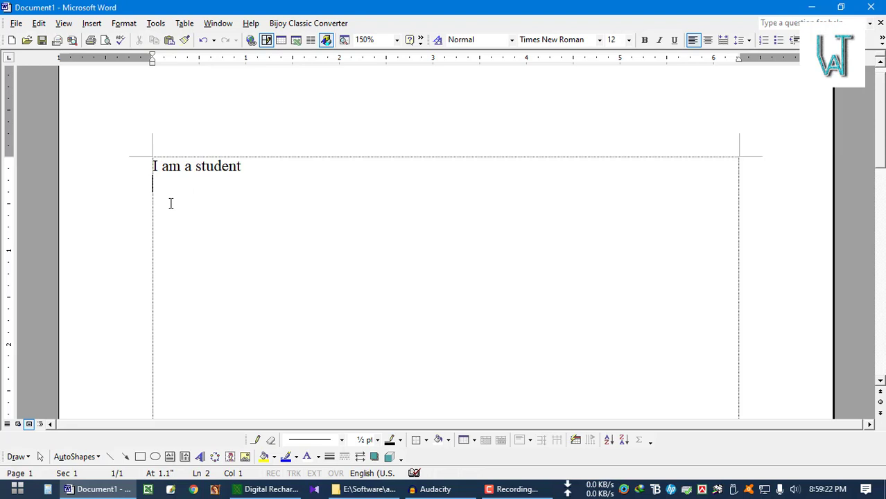
Copy the word "student" from the first line and paste it on the second line.
{"action": "double_click", "coordinate": [216, 167]}
{"action": "key", "text": "ctrl+c"}
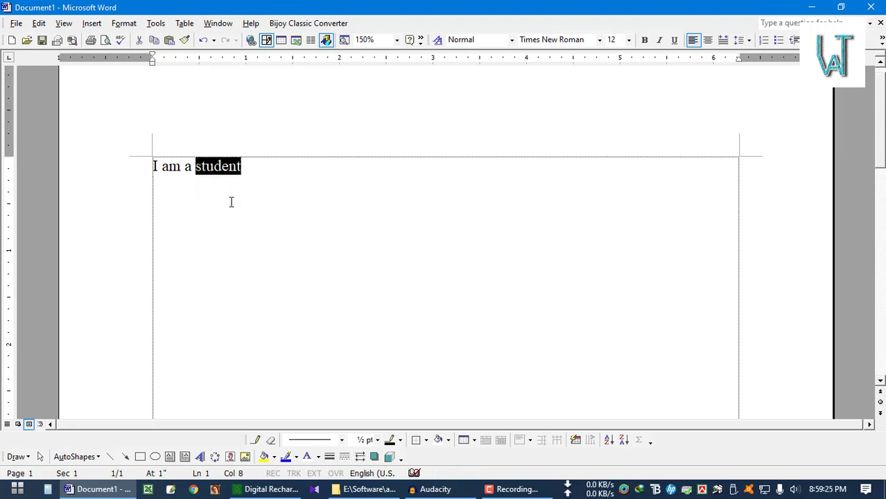
{"action": "left_click", "coordinate": [187, 189]}
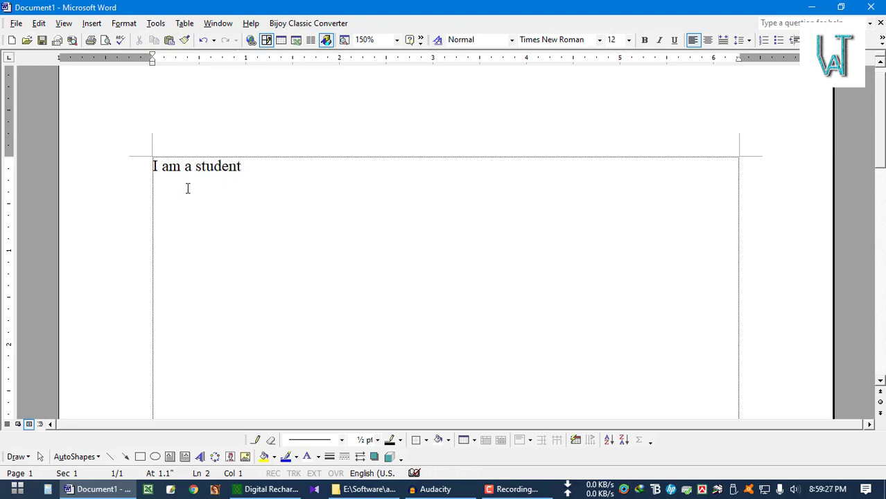
{"action": "key", "text": "ctrl+v"}
Highlight the word "student" on the first line and its pasted copy on the second line to compare them.
{"action": "triple_click", "coordinate": [216, 167]}
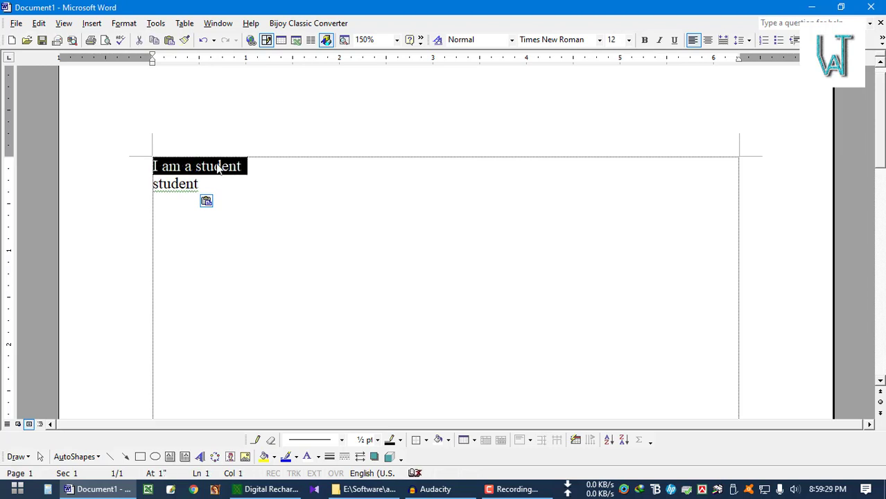
{"action": "double_click", "coordinate": [217, 167]}
{"action": "double_click", "coordinate": [183, 183]}
{"action": "double_click", "coordinate": [219, 167]}
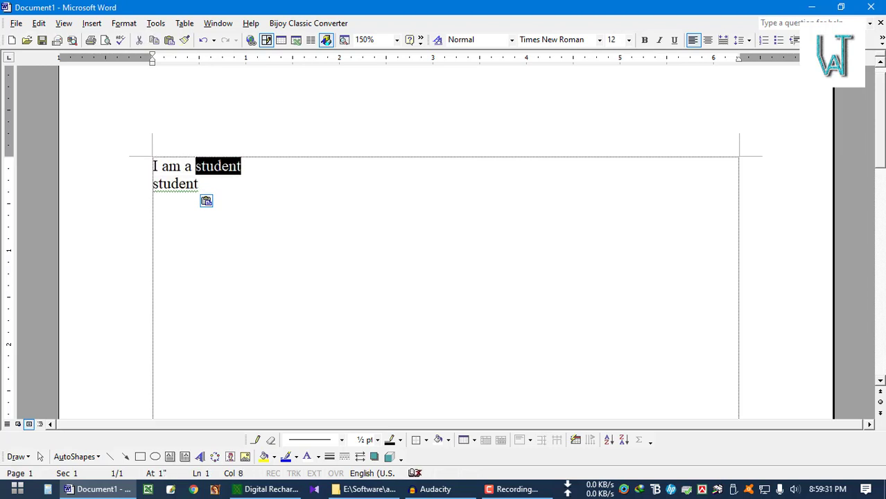
{"action": "double_click", "coordinate": [180, 184]}
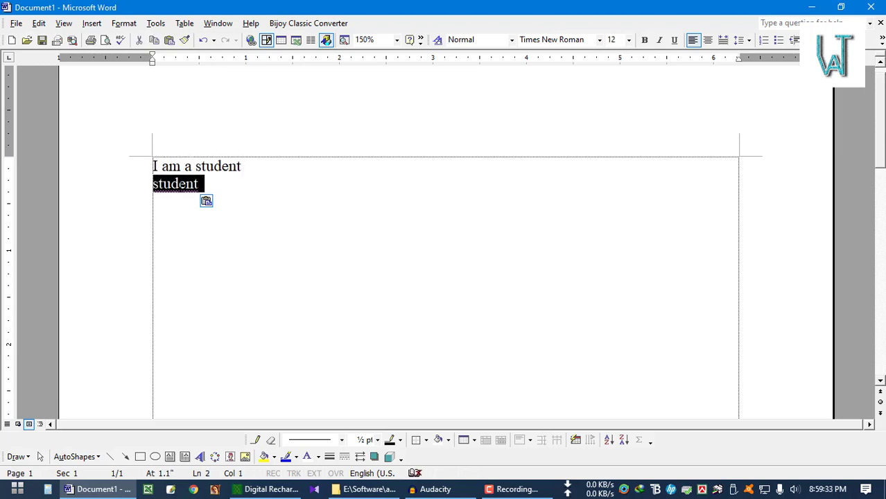
{"action": "double_click", "coordinate": [215, 166]}
{"action": "double_click", "coordinate": [169, 186]}
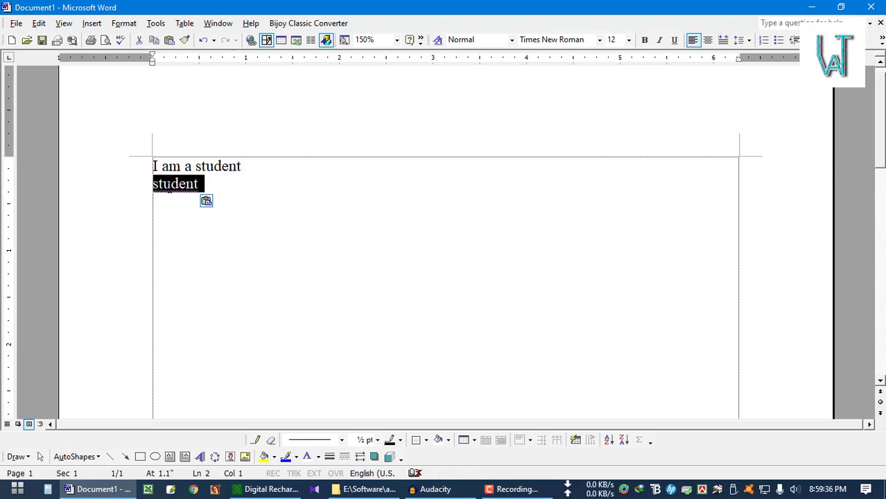
{"action": "left_click", "coordinate": [212, 191]}
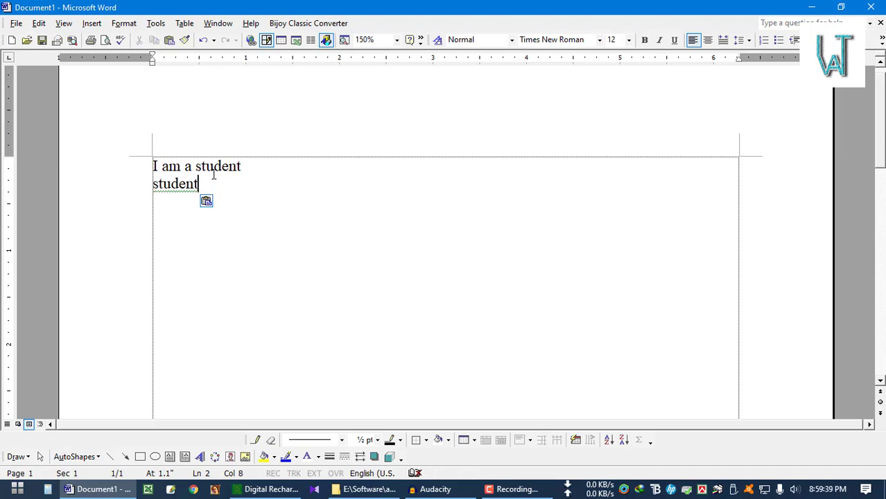
Delete the word "student" from the first line, and undo both this deletion and the earlier paste on the second line.
{"action": "double_click", "coordinate": [214, 167]}
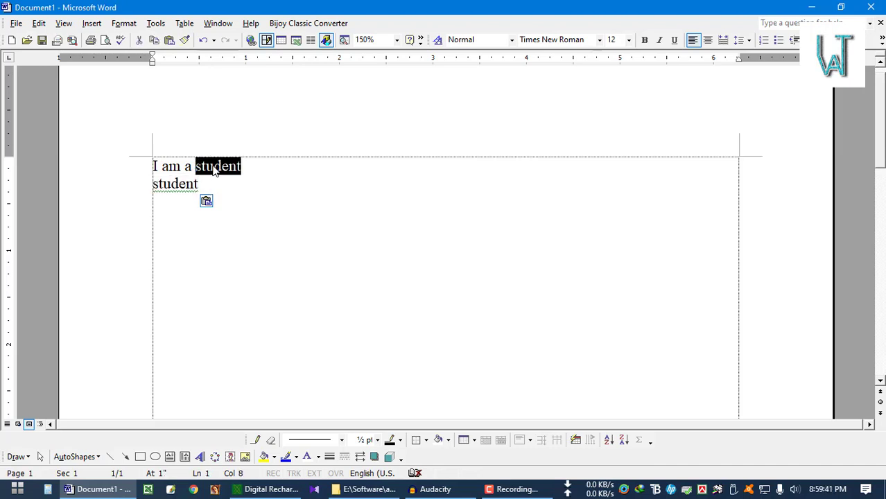
{"action": "key", "text": "Delete"}
{"action": "left_click", "coordinate": [171, 211]}
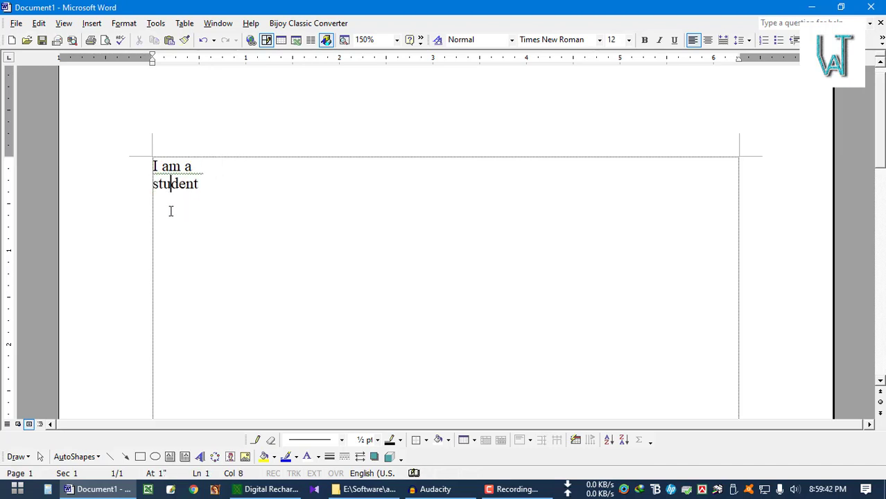
{"action": "left_click", "coordinate": [131, 198]}
{"action": "key", "text": "ctrl+z"}
{"action": "key", "text": "ctrl+z"}
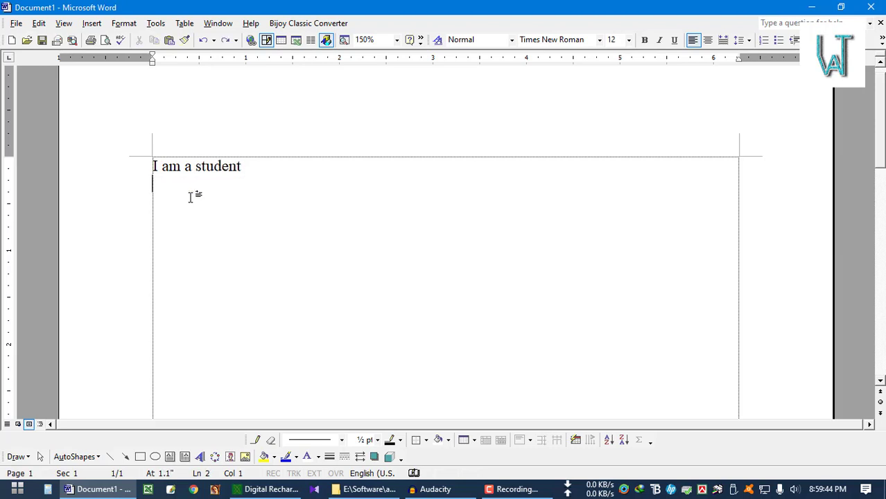
Cut the word "student" from the first line and paste it on the second line.
{"action": "double_click", "coordinate": [222, 166]}
{"action": "key", "text": "ctrl+c"}
{"action": "left_click", "coordinate": [39, 23]}
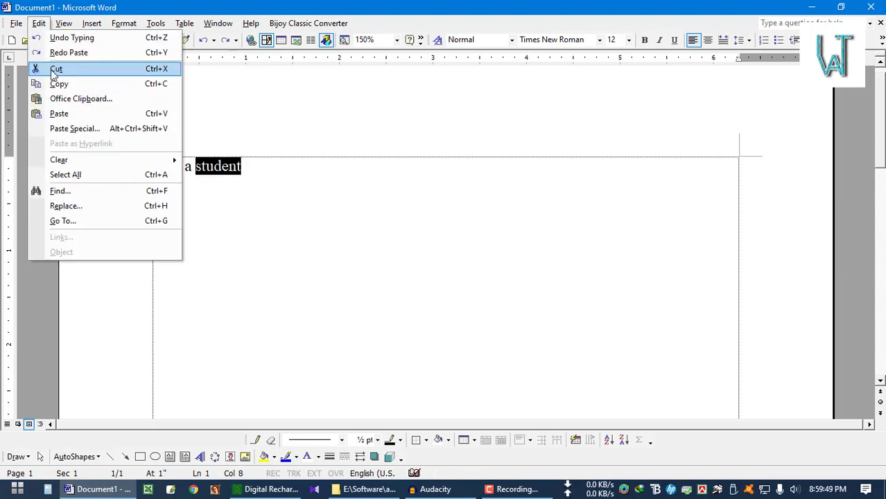
{"action": "left_click", "coordinate": [56, 69]}
{"action": "left_click", "coordinate": [160, 191]}
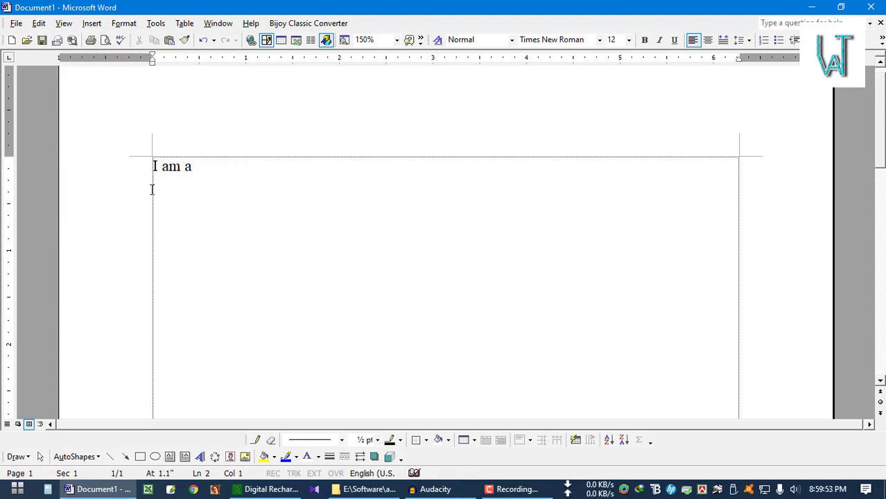
{"action": "left_click", "coordinate": [39, 22]}
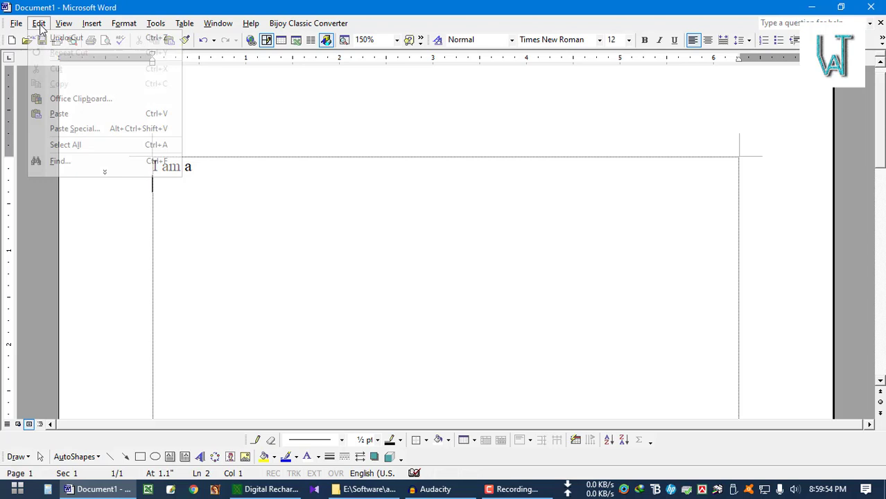
{"action": "left_click", "coordinate": [59, 113]}
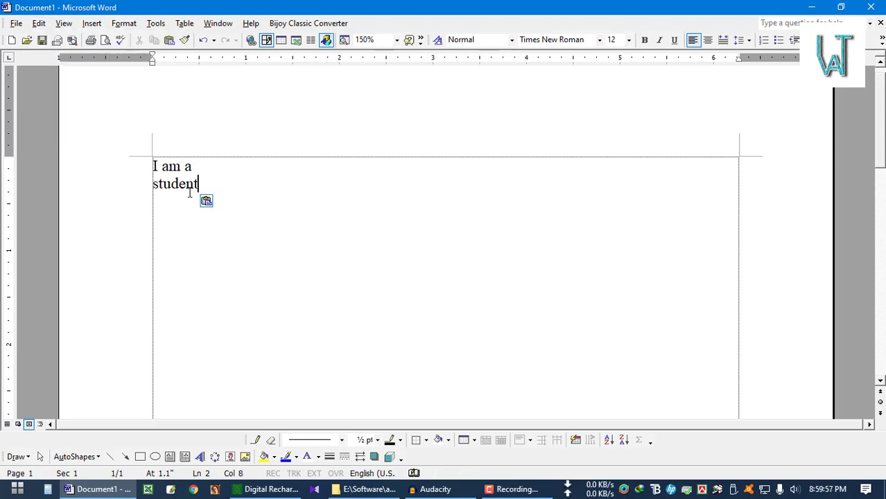
Undo the paste on the second line and the cut of the word "student".
{"action": "key", "text": "ctrl+z"}
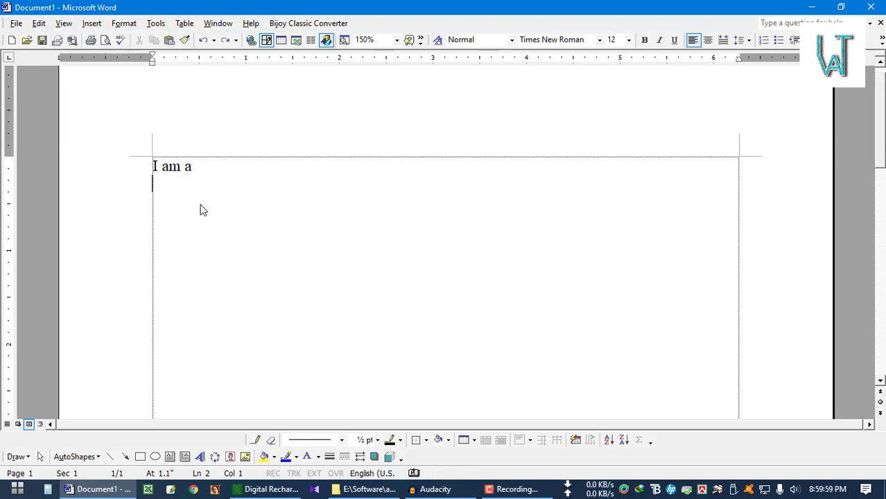
{"action": "key", "text": "ctrl+z"}
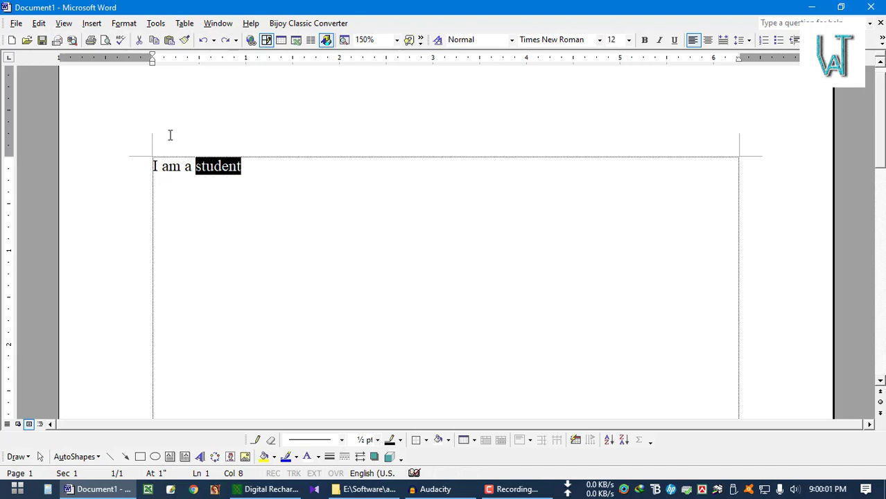
Copy the word "student" from the first line and paste it three times on the second line.
{"action": "left_click", "coordinate": [39, 23]}
{"action": "left_click", "coordinate": [65, 172]}
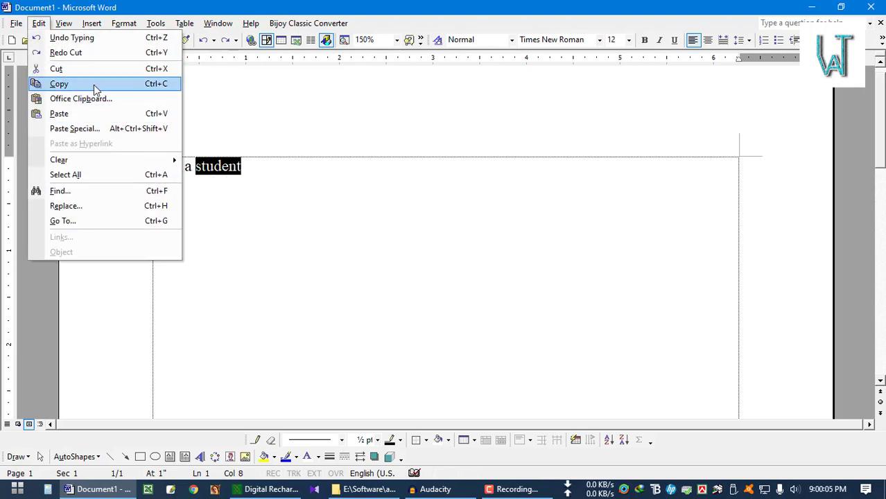
{"action": "left_click", "coordinate": [59, 83]}
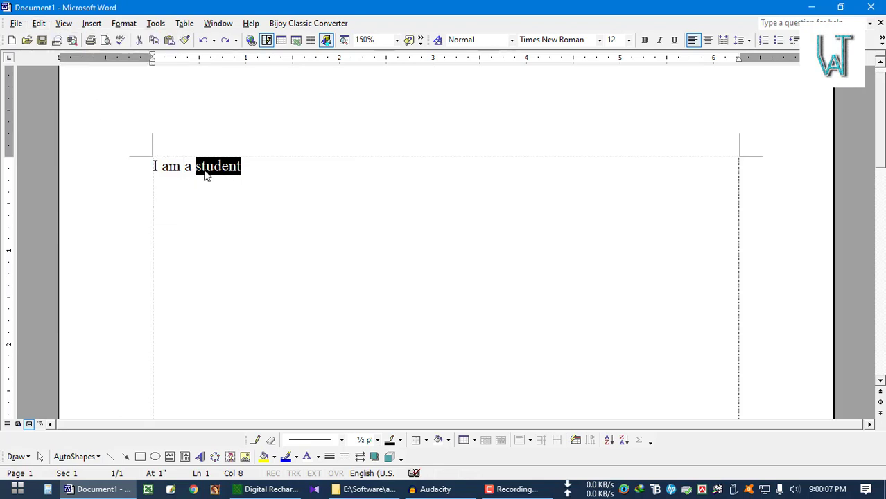
{"action": "left_click", "coordinate": [187, 189]}
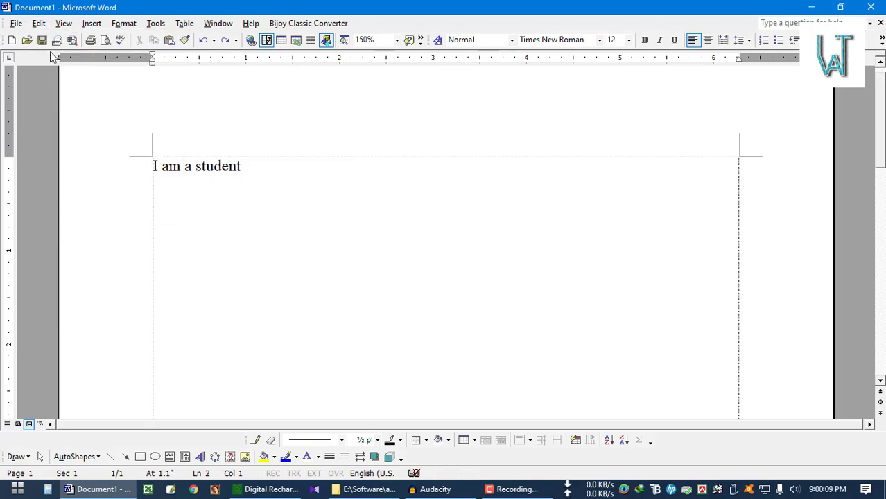
{"action": "left_click", "coordinate": [38, 23]}
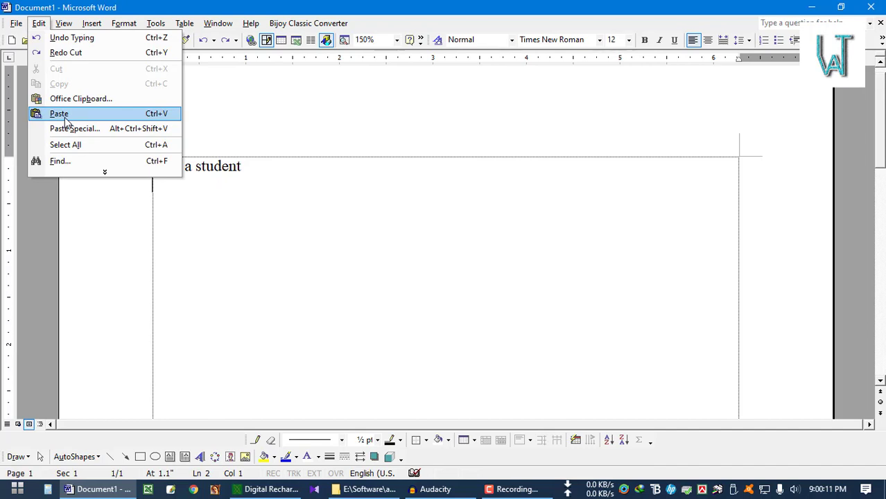
{"action": "left_click", "coordinate": [65, 117]}
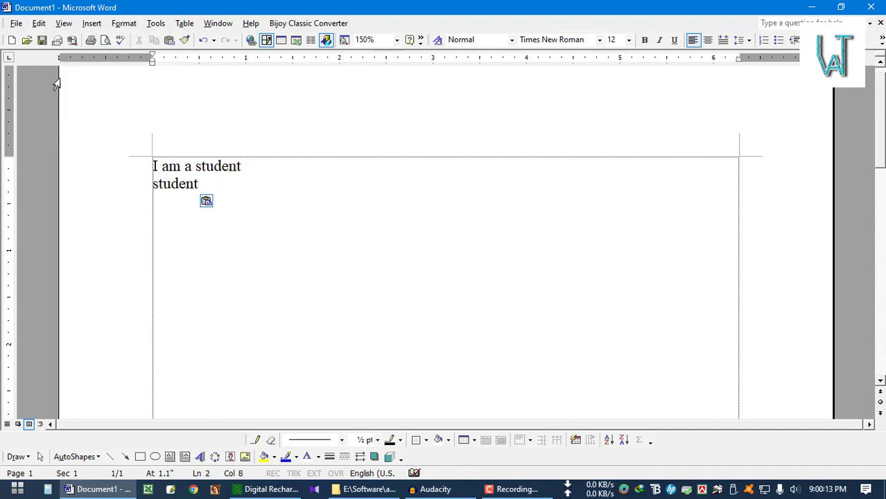
{"action": "left_click", "coordinate": [39, 23]}
{"action": "left_click", "coordinate": [58, 115]}
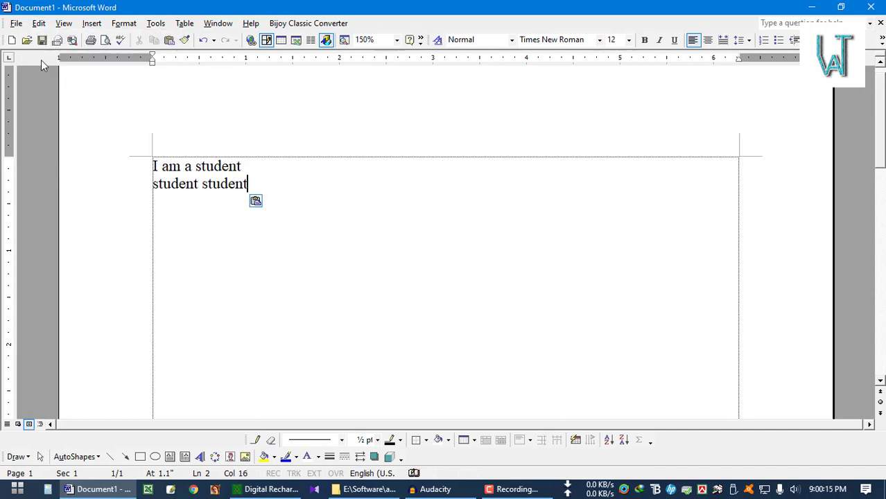
{"action": "left_click", "coordinate": [39, 23]}
{"action": "left_click", "coordinate": [55, 113]}
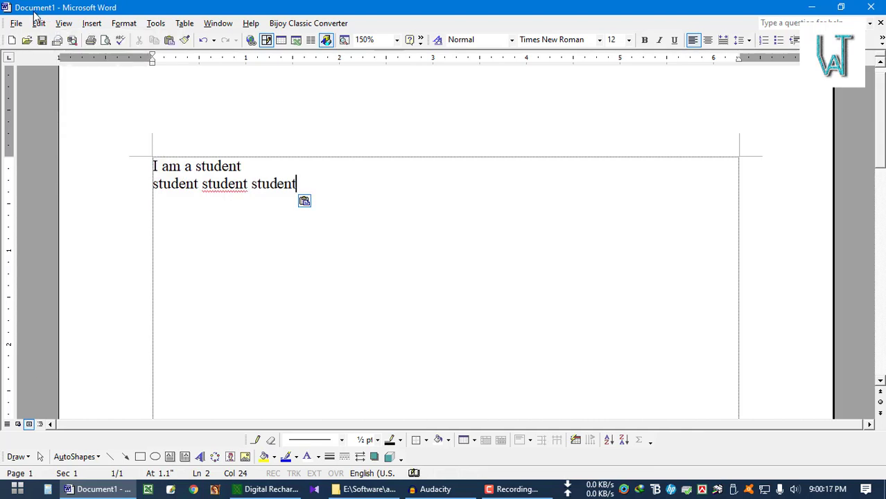
Delete the whole second line of repeated "student" words and place the cursor on the empty line.
{"action": "left_click", "coordinate": [125, 192]}
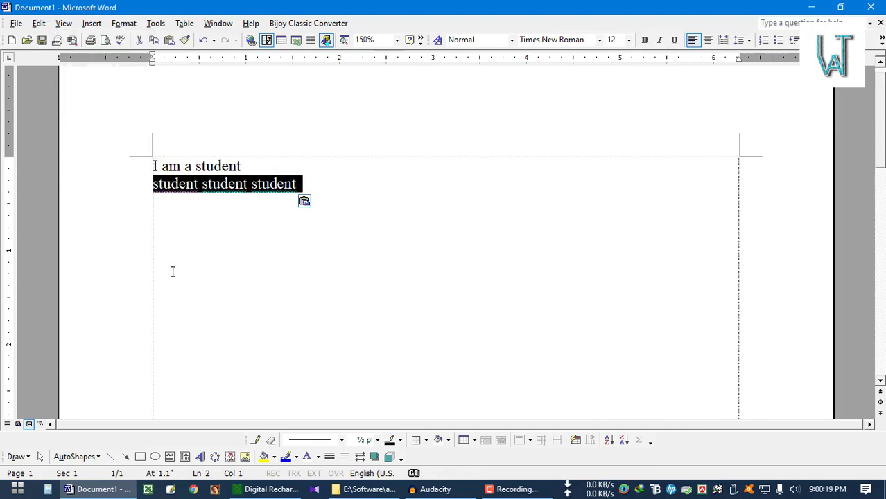
{"action": "key", "text": "Delete"}
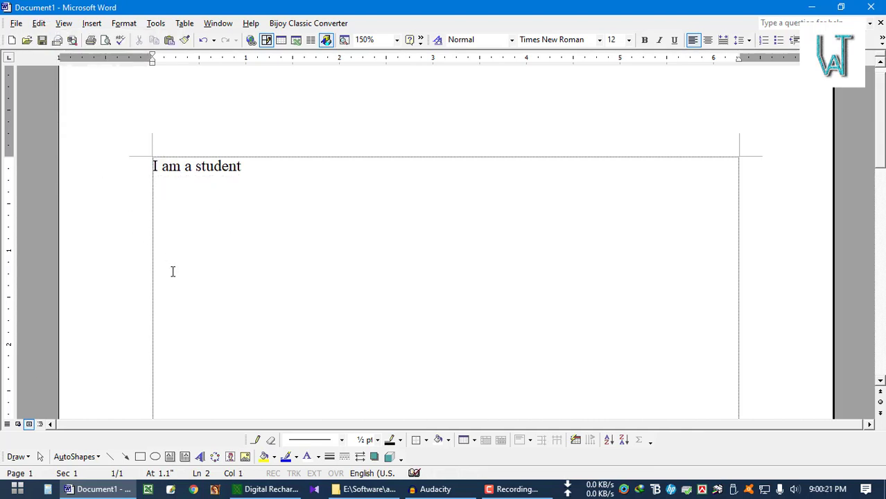
{"action": "double_click", "coordinate": [219, 167]}
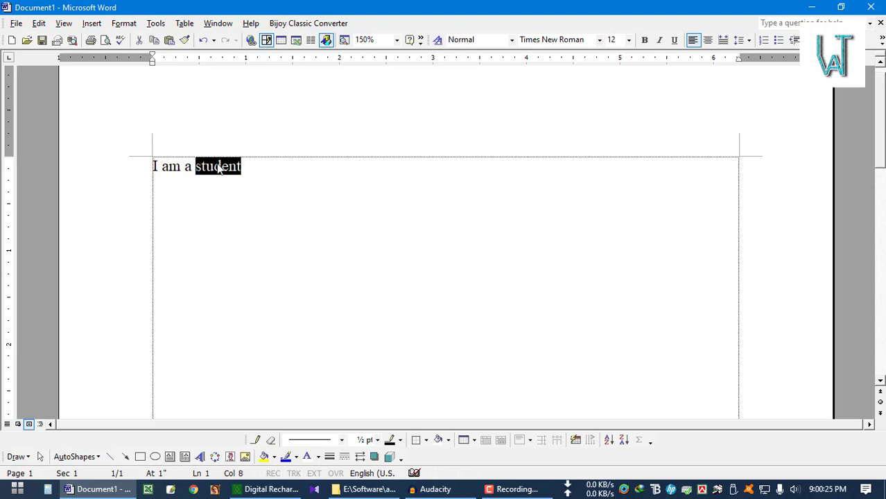
{"action": "left_click", "coordinate": [188, 194]}
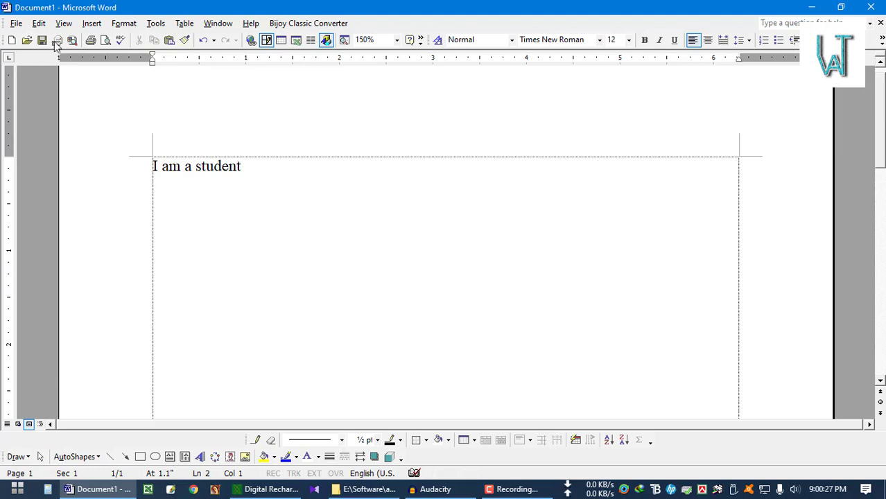
Display the Office Clipboard and copy the word "am" from the first line into it.
{"action": "left_click", "coordinate": [38, 23]}
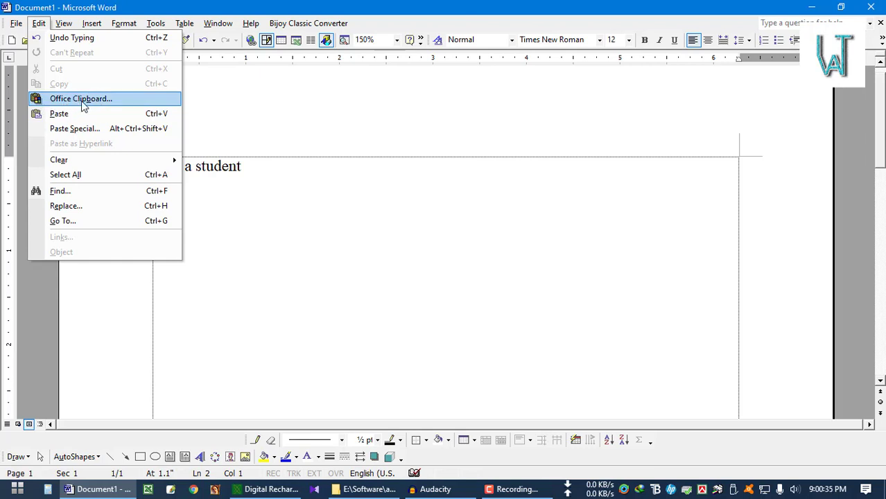
{"action": "left_click", "coordinate": [85, 100]}
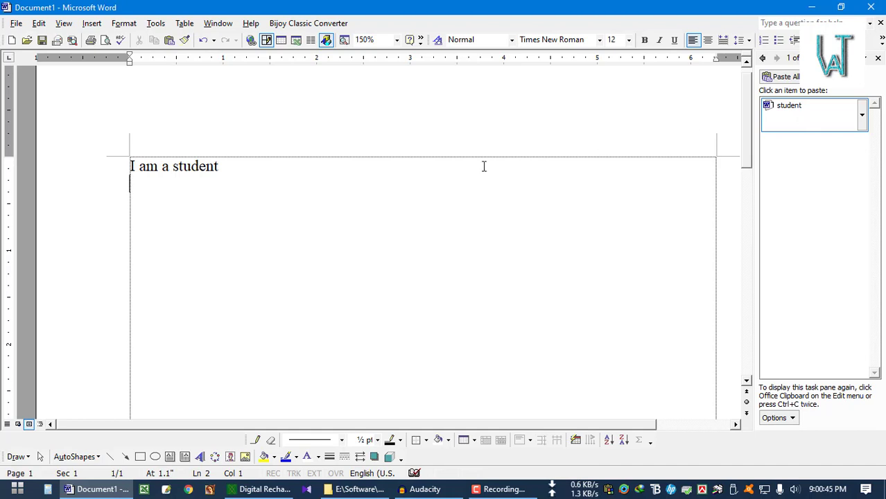
{"action": "double_click", "coordinate": [151, 169]}
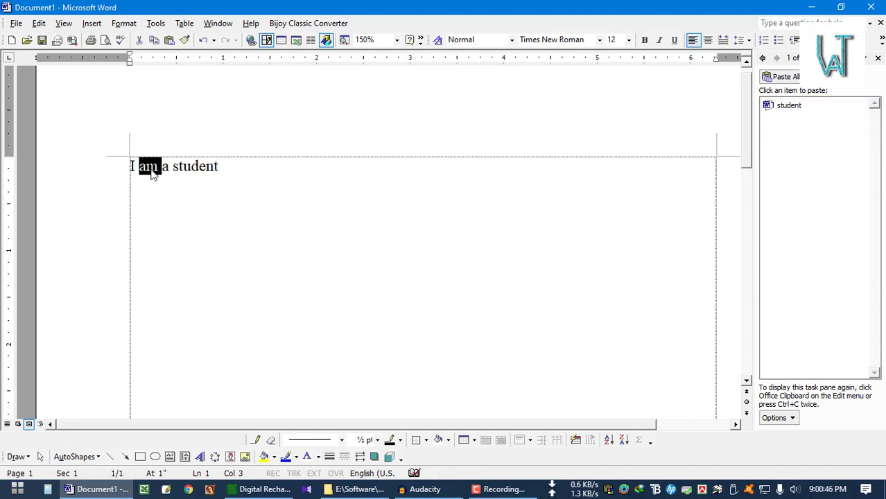
{"action": "left_click", "coordinate": [39, 23]}
{"action": "left_click", "coordinate": [64, 83]}
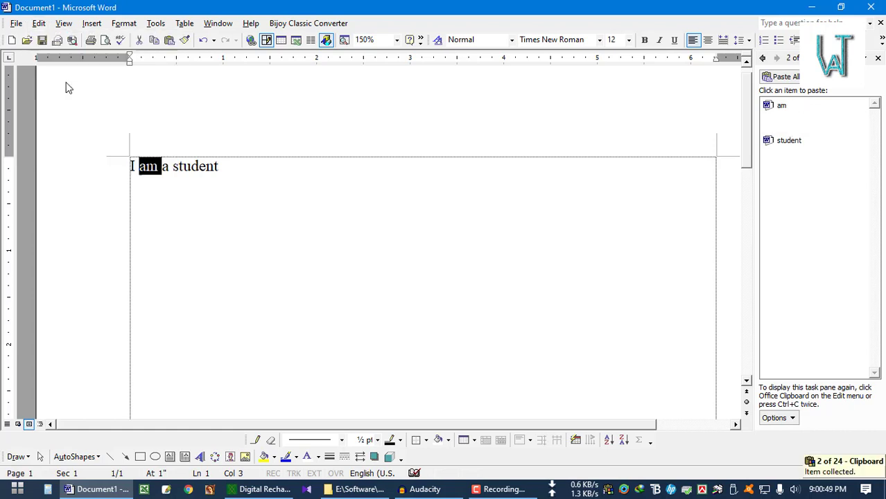
Paste "am" on the second line, followed by the collected Office Clipboard items "student" and "am".
{"action": "left_click", "coordinate": [144, 194]}
{"action": "left_click", "coordinate": [39, 23]}
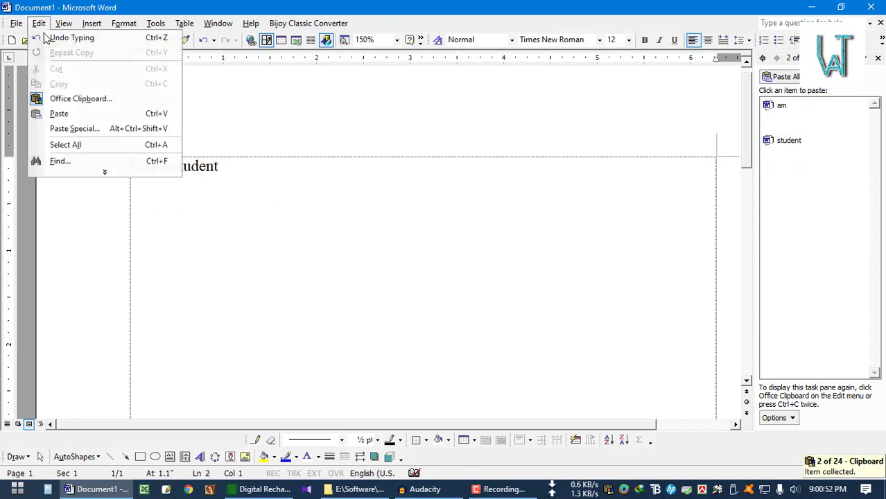
{"action": "left_click", "coordinate": [61, 113]}
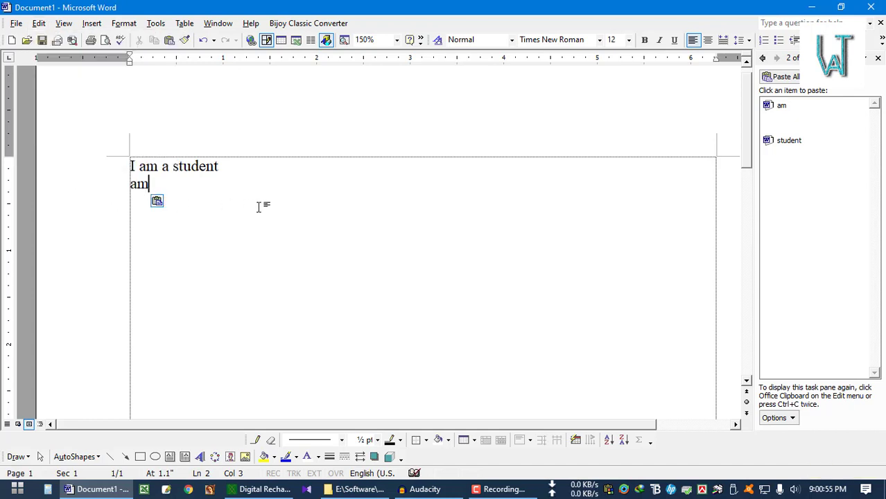
{"action": "left_click", "coordinate": [802, 157]}
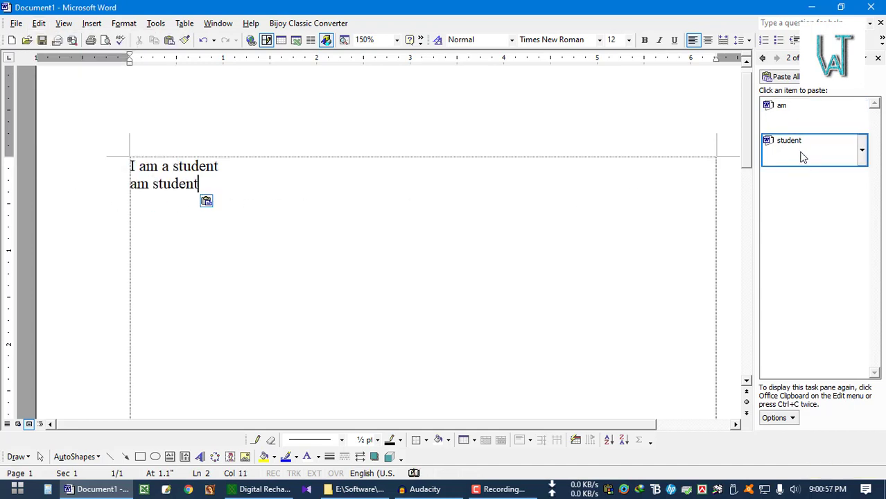
{"action": "left_click", "coordinate": [801, 114]}
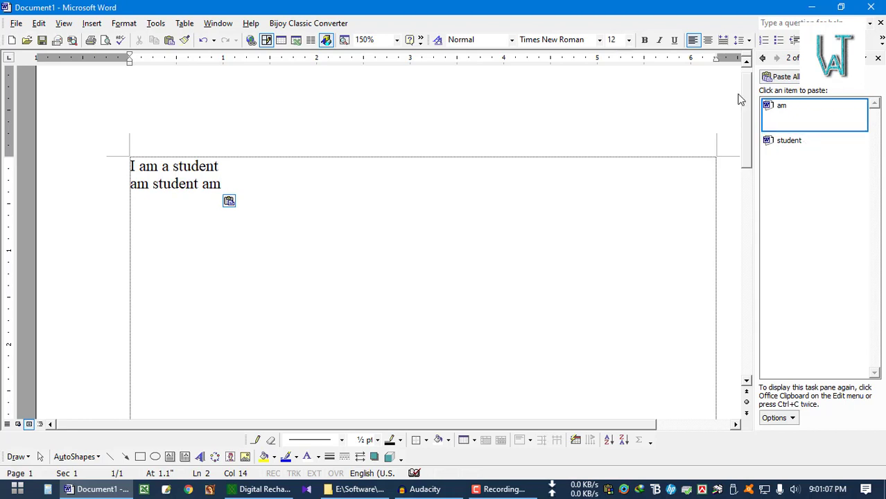
{"action": "left_click", "coordinate": [39, 23]}
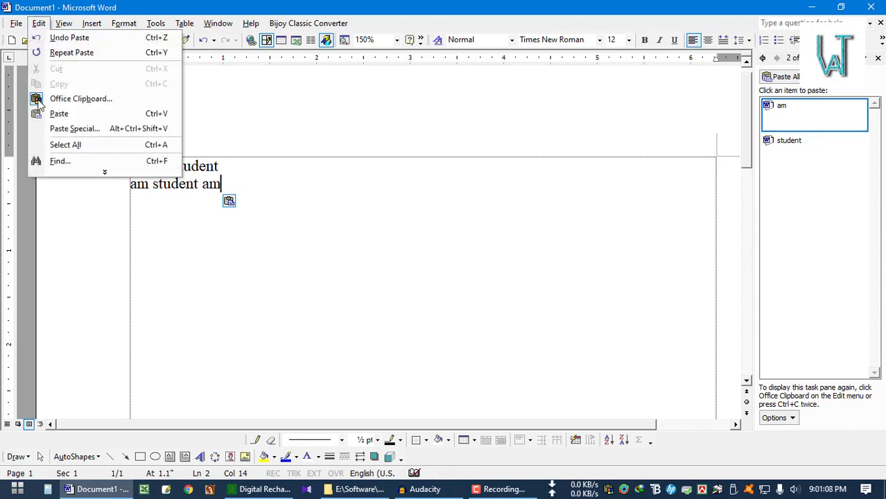
{"action": "left_click", "coordinate": [39, 173]}
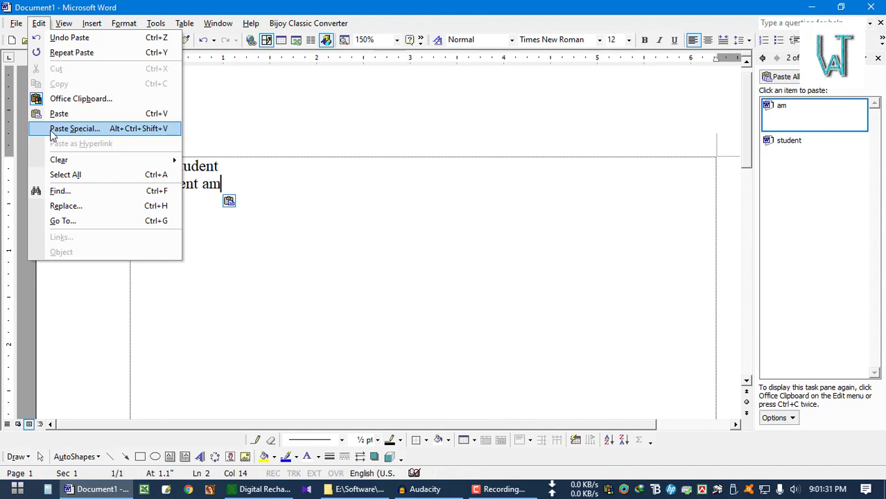
Delete the second line of text, "am student am", leaving the first line in place.
{"action": "mouse_move", "coordinate": [67, 166]}
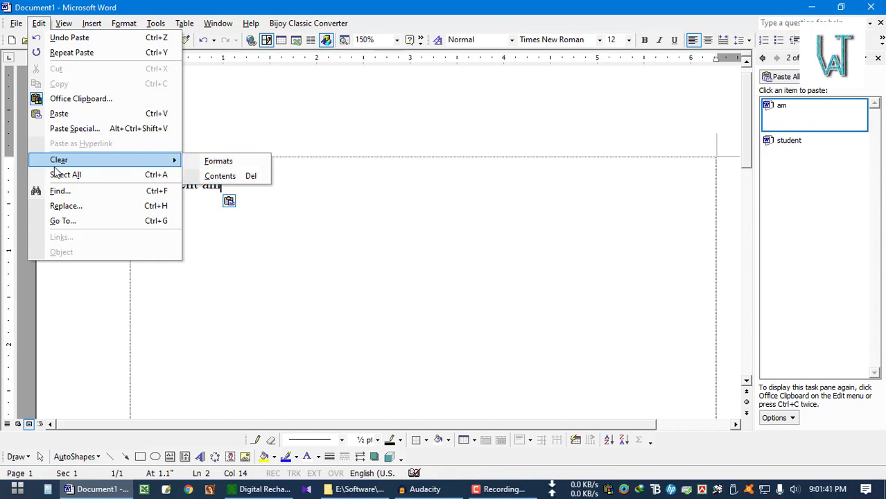
{"action": "left_click", "coordinate": [236, 177]}
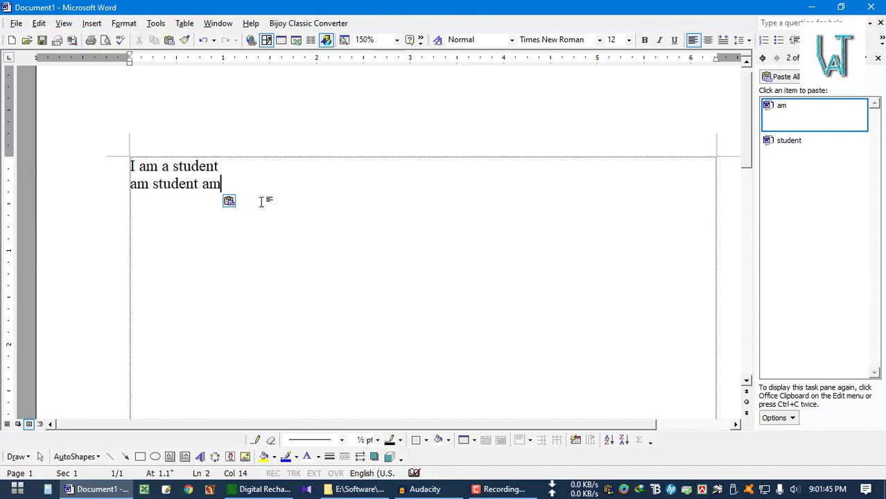
{"action": "triple_click", "coordinate": [73, 171]}
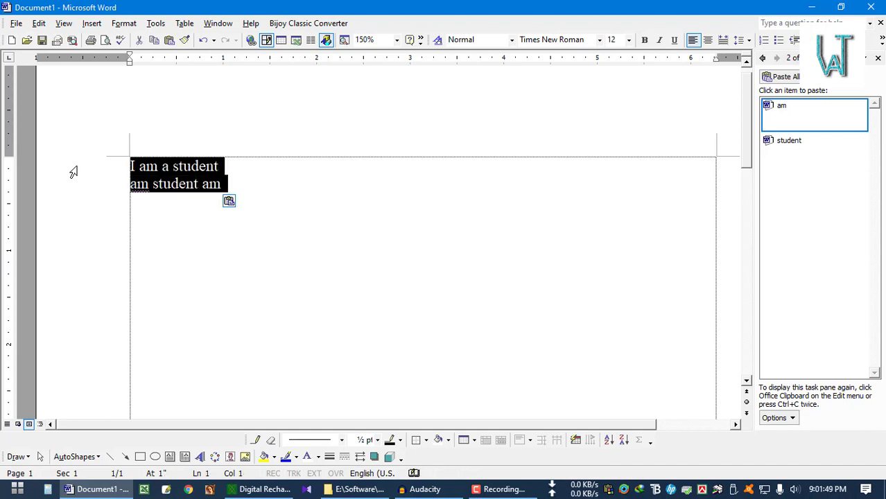
{"action": "left_click", "coordinate": [87, 181]}
{"action": "key", "text": "Delete"}
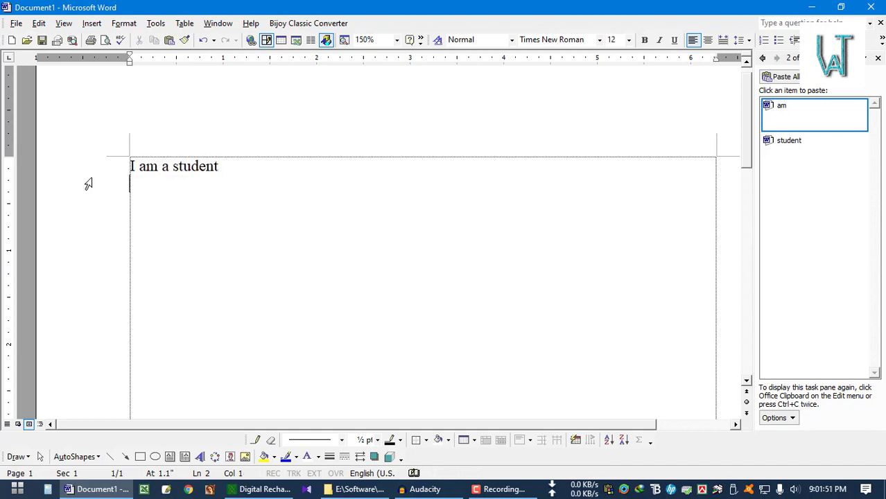
Copy the first line, "I am a student", and paste it onto the second line.
{"action": "left_click", "coordinate": [92, 173]}
{"action": "key", "text": "ctrl+c"}
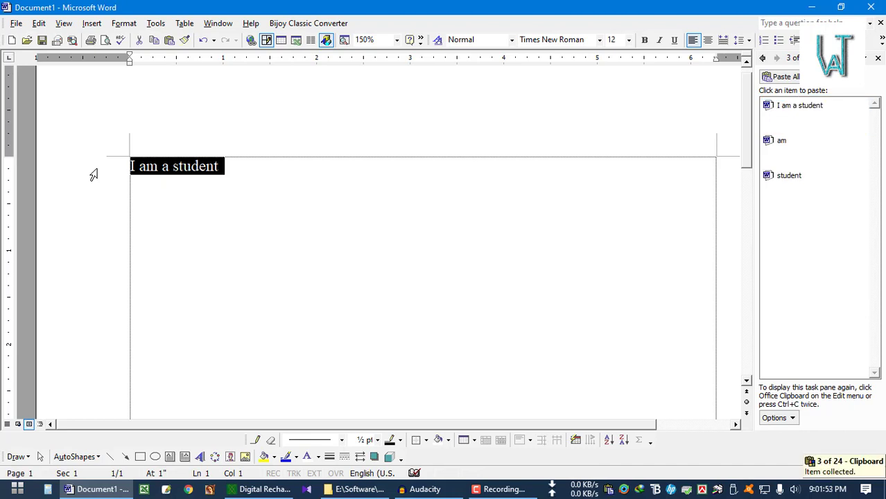
{"action": "key", "text": "End"}
{"action": "key", "text": "Return"}
{"action": "key", "text": "ctrl+v"}
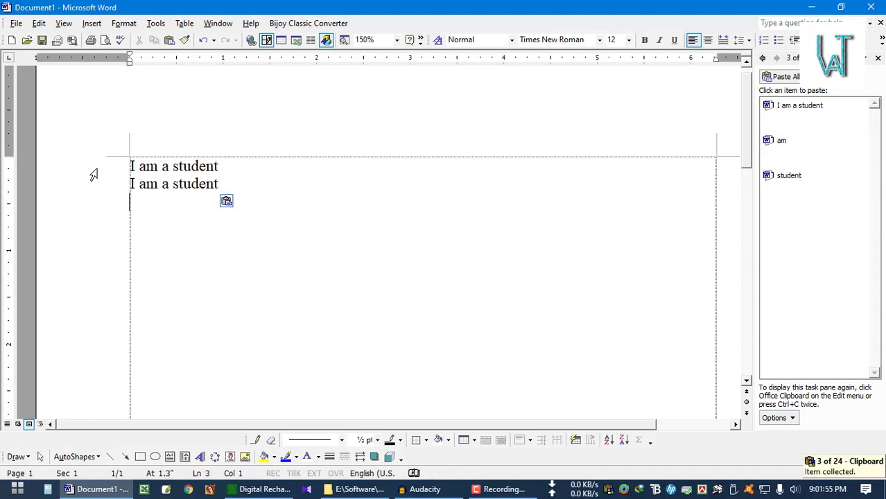
Format the first line as bold, 20 pt, in The Circus Show Center Dot font.
{"action": "left_click", "coordinate": [95, 172]}
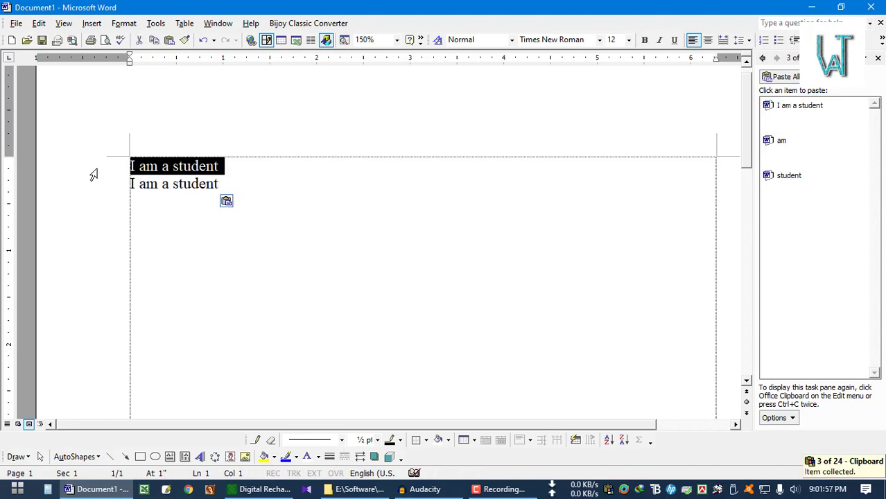
{"action": "left_click", "coordinate": [644, 40]}
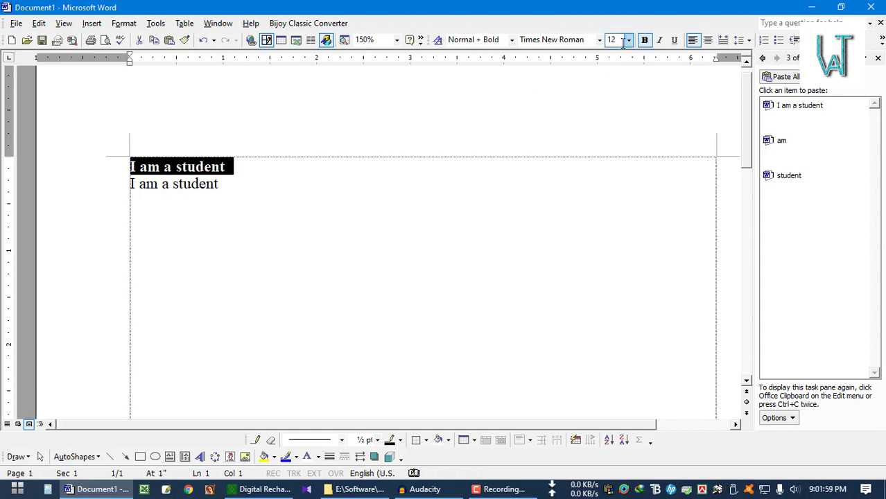
{"action": "left_click", "coordinate": [620, 40]}
{"action": "type", "text": "20"}
{"action": "key", "text": "Return"}
{"action": "left_click", "coordinate": [599, 40]}
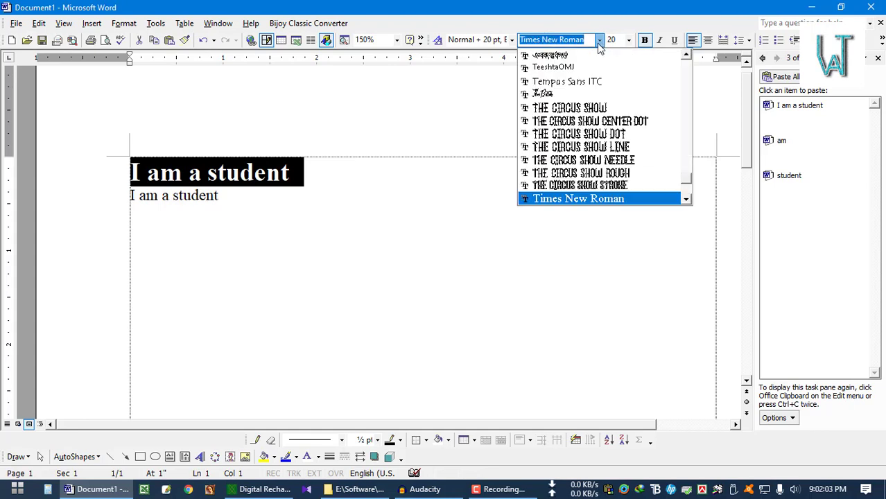
{"action": "left_click", "coordinate": [548, 122]}
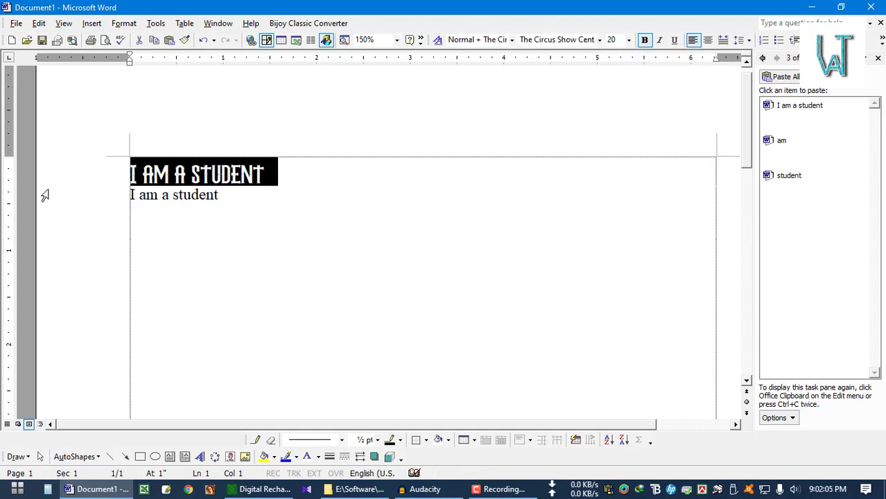
Center the first line and enlarge its text to 41 pt.
{"action": "key", "text": "ctrl+e"}
{"action": "key", "text": "ctrl+bracketright"}
{"action": "key", "text": "ctrl+bracketright"}
{"action": "key", "text": "ctrl+bracketright"}
{"action": "key", "text": "ctrl+bracketright"}
{"action": "key", "text": "ctrl+bracketright"}
{"action": "key", "text": "ctrl+bracketright"}
{"action": "key", "text": "ctrl+bracketright"}
{"action": "key", "text": "ctrl+bracketright"}
{"action": "key", "text": "ctrl+bracketright"}
{"action": "key", "text": "ctrl+bracketright"}
{"action": "key", "text": "ctrl+bracketright"}
{"action": "key", "text": "ctrl+bracketright"}
{"action": "key", "text": "ctrl+bracketright"}
{"action": "key", "text": "ctrl+bracketright"}
{"action": "key", "text": "ctrl+bracketright"}
{"action": "key", "text": "ctrl+bracketright"}
{"action": "key", "text": "ctrl+bracketright"}
{"action": "key", "text": "ctrl+bracketright"}
{"action": "key", "text": "ctrl+bracketright"}
{"action": "key", "text": "ctrl+bracketright"}
{"action": "key", "text": "ctrl+bracketright"}
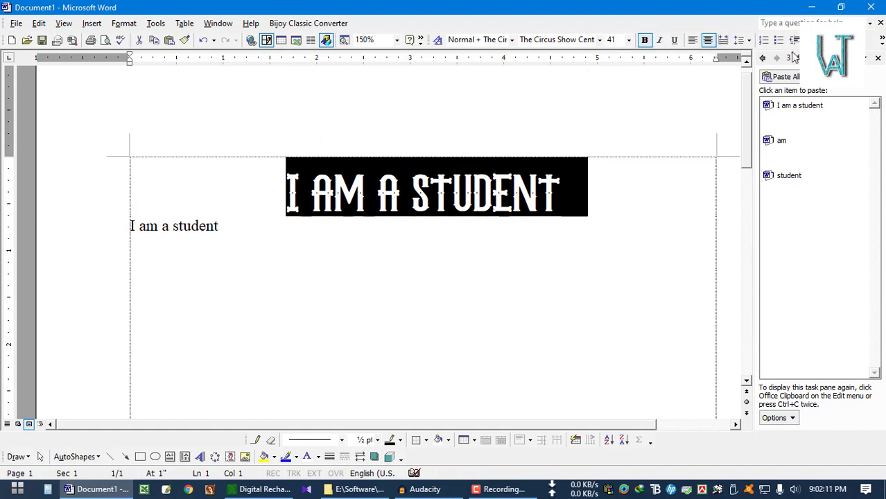
Set the font color of the first line to red and deselect it.
{"action": "left_click", "coordinate": [865, 39]}
{"action": "left_click", "coordinate": [853, 52]}
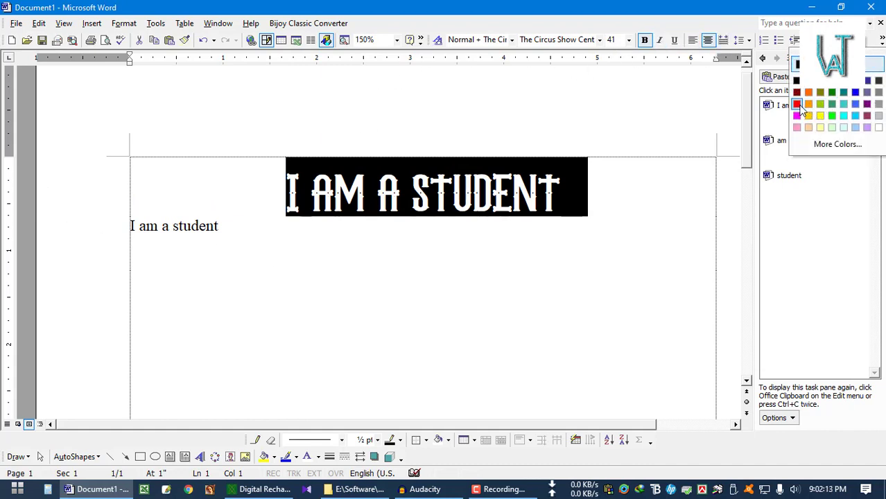
{"action": "left_click", "coordinate": [835, 117]}
{"action": "left_click", "coordinate": [231, 233]}
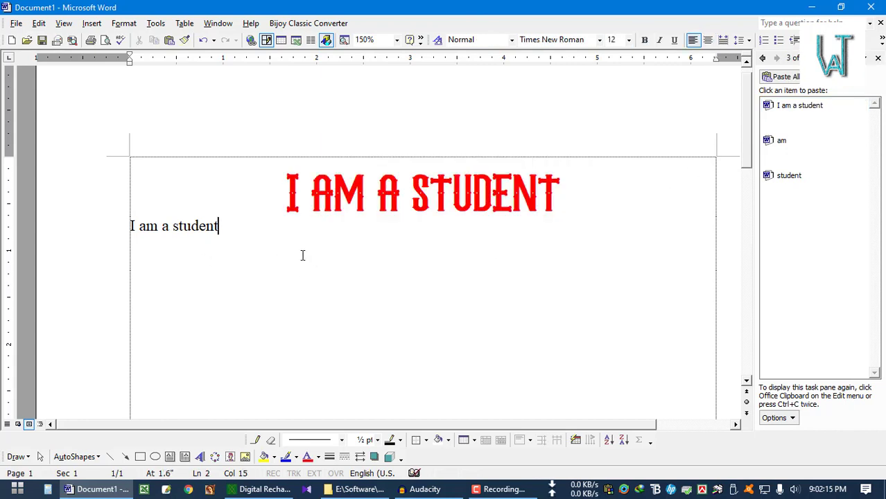
{"action": "left_click", "coordinate": [84, 194]}
{"action": "left_click", "coordinate": [97, 239]}
{"action": "left_click", "coordinate": [97, 228]}
{"action": "left_click", "coordinate": [99, 212]}
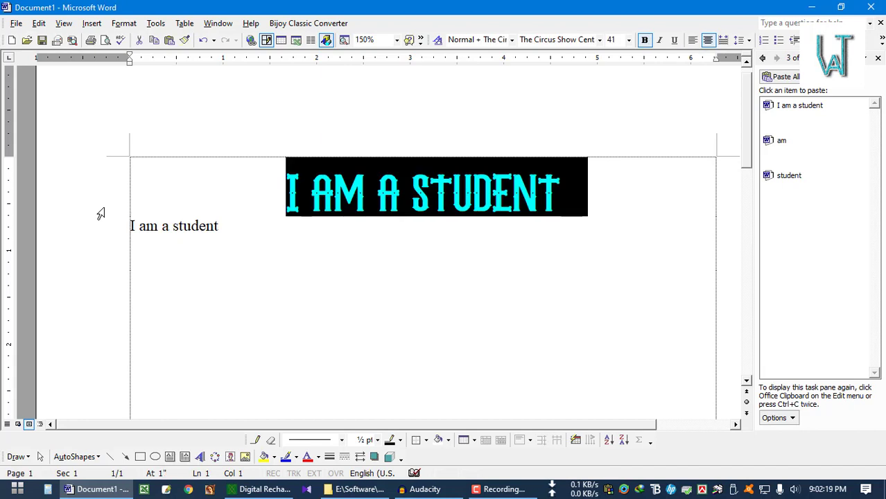
{"action": "left_click", "coordinate": [454, 220]}
{"action": "left_click_drag", "start_coordinate": [281, 206], "coordinate": [588, 202]}
{"action": "left_click", "coordinate": [484, 199]}
{"action": "left_click_drag", "start_coordinate": [286, 201], "coordinate": [588, 201]}
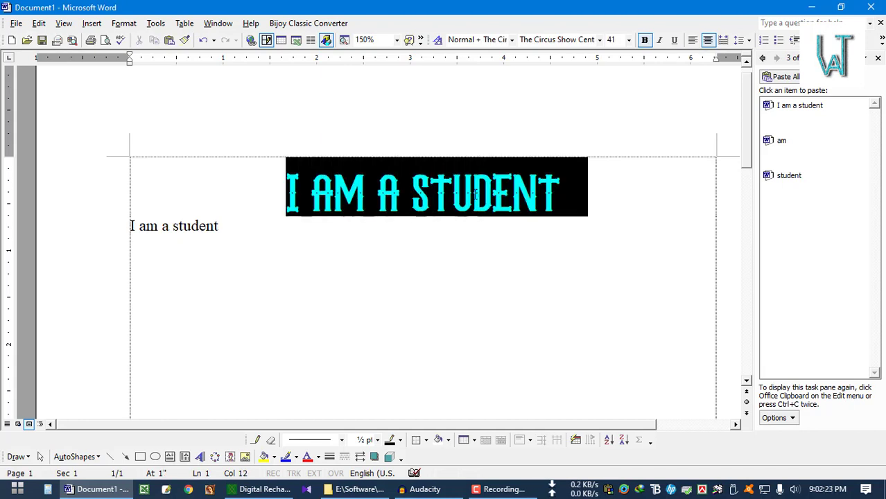
{"action": "left_click", "coordinate": [489, 199]}
{"action": "left_click_drag", "start_coordinate": [286, 197], "coordinate": [588, 197]}
{"action": "left_click", "coordinate": [428, 194]}
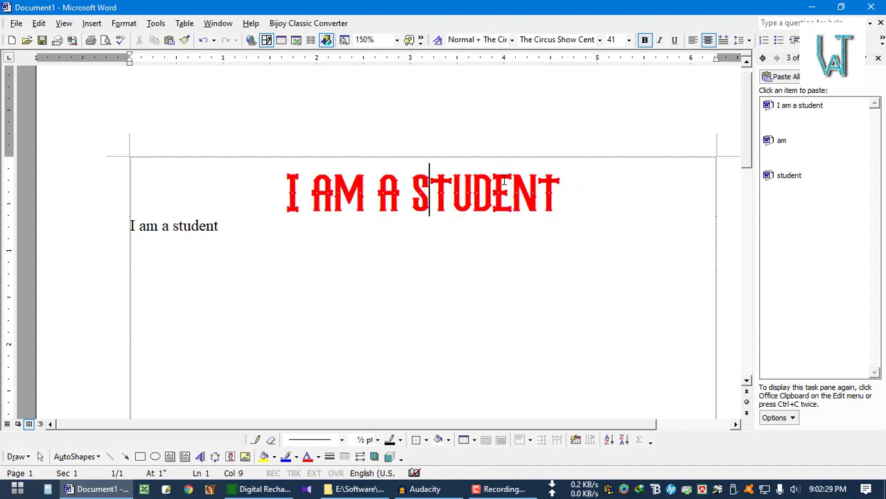
{"action": "left_click", "coordinate": [131, 27]}
{"action": "left_click", "coordinate": [273, 164]}
{"action": "left_click_drag", "start_coordinate": [286, 194], "coordinate": [560, 194]}
{"action": "left_click", "coordinate": [537, 194]}
{"action": "left_click_drag", "start_coordinate": [134, 227], "coordinate": [219, 227]}
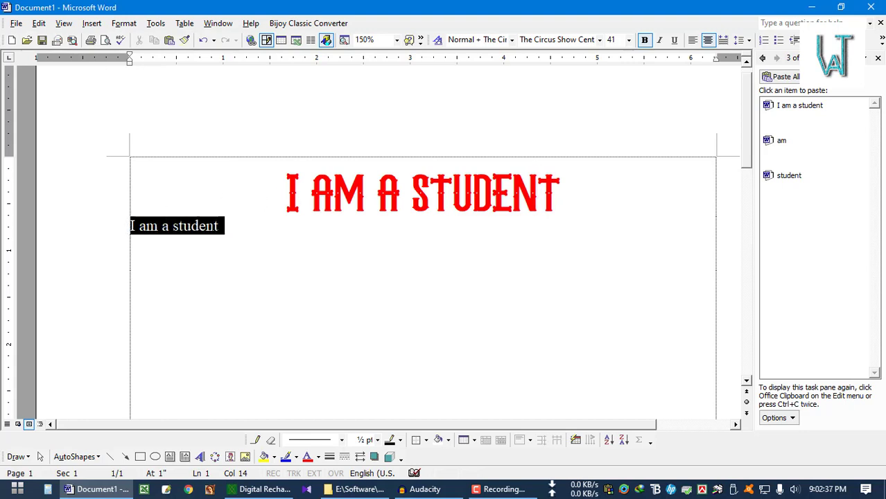
{"action": "left_click_drag", "start_coordinate": [285, 195], "coordinate": [525, 196]}
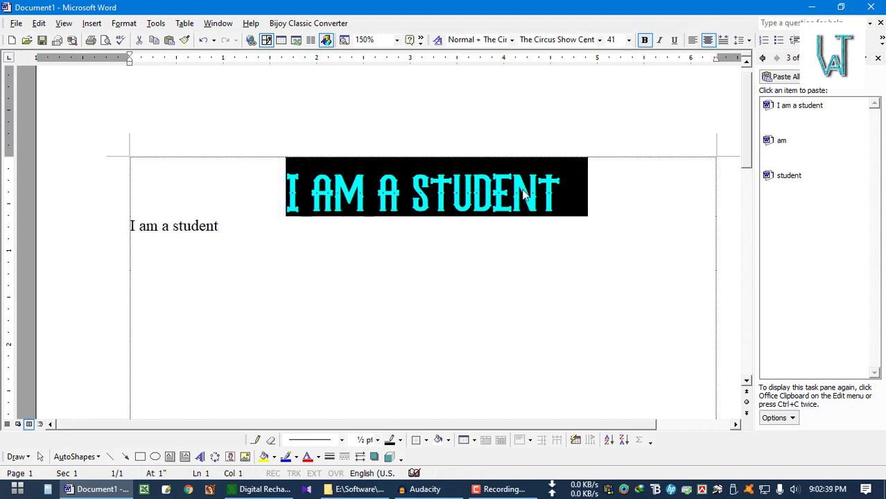
{"action": "left_click", "coordinate": [275, 204]}
{"action": "left_click", "coordinate": [38, 23]}
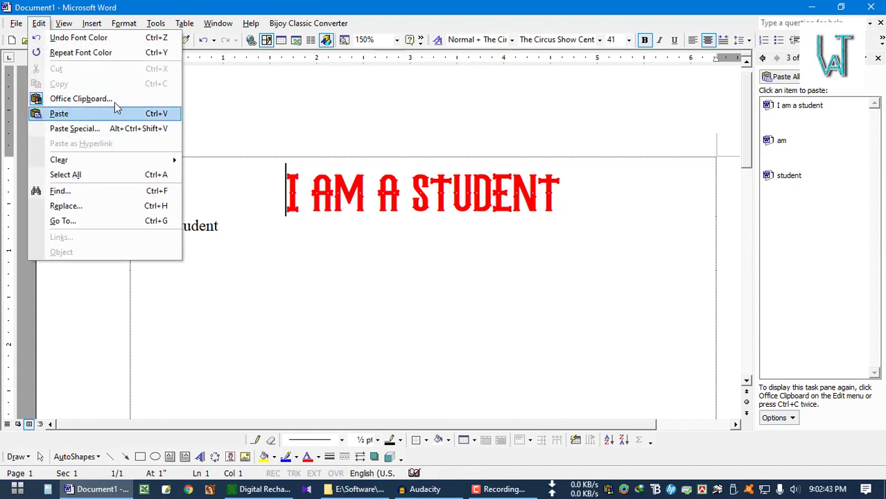
{"action": "left_click", "coordinate": [289, 196]}
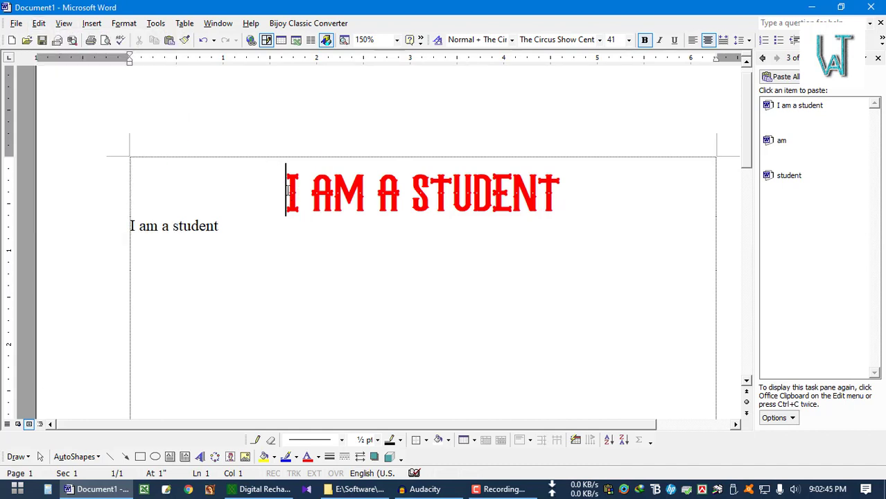
{"action": "left_click_drag", "start_coordinate": [287, 196], "coordinate": [565, 189]}
{"action": "left_click", "coordinate": [288, 199]}
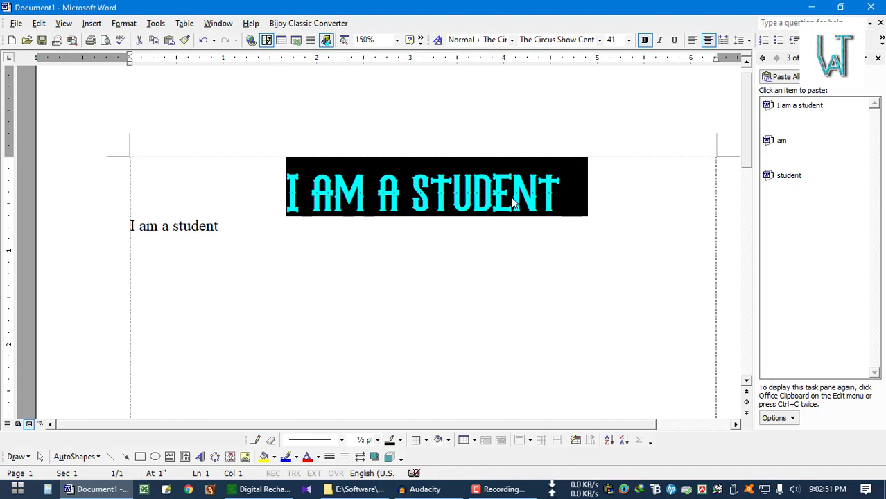
{"action": "left_click", "coordinate": [487, 199]}
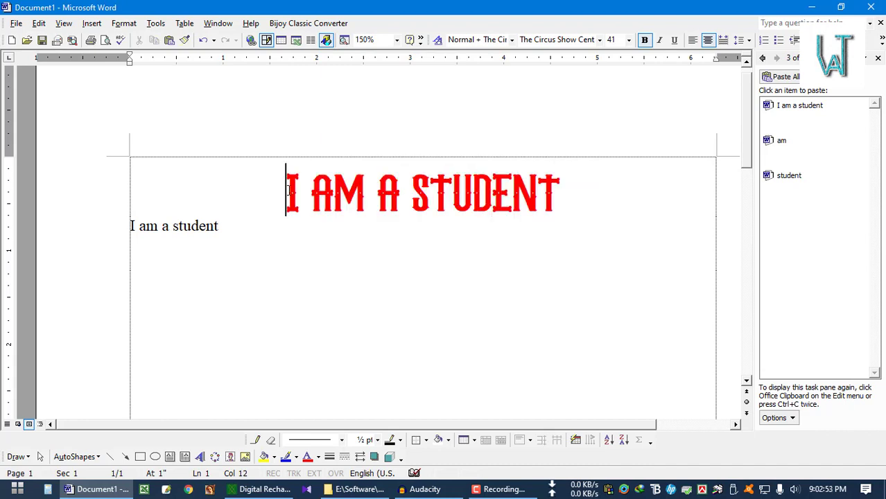
Select the large red first line and clear all its formats.
{"action": "left_click_drag", "start_coordinate": [287, 196], "coordinate": [499, 200]}
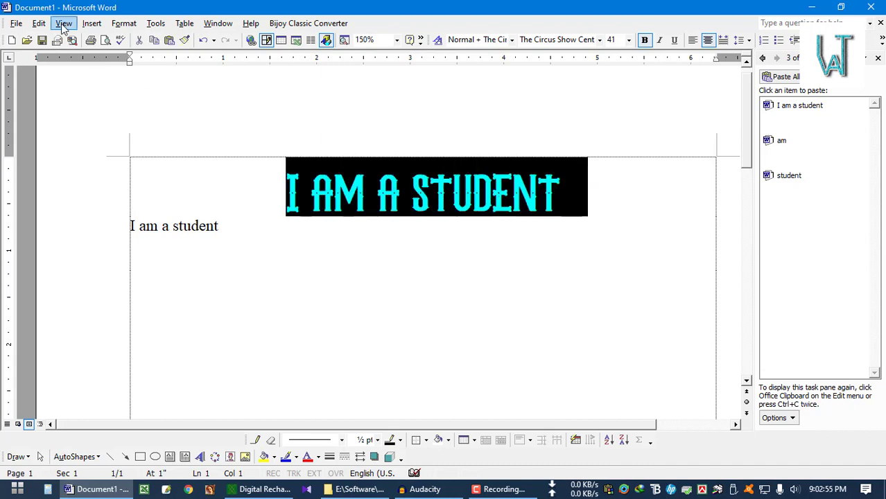
{"action": "left_click", "coordinate": [39, 23]}
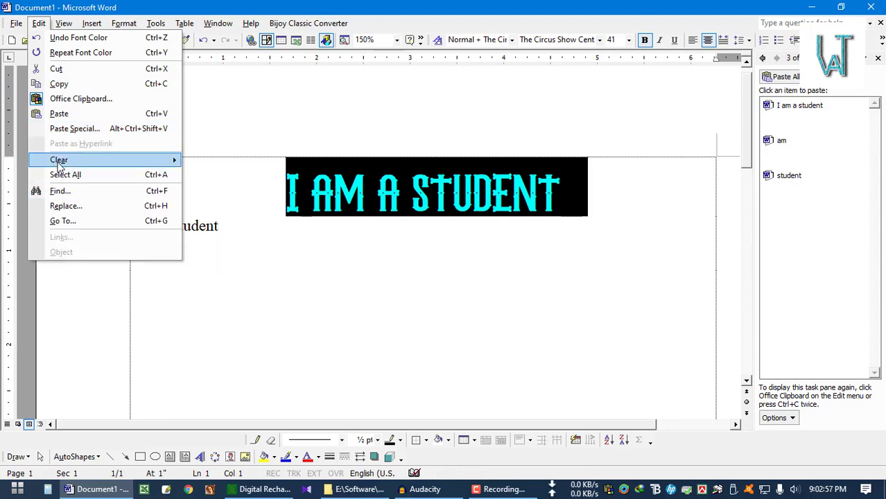
{"action": "mouse_move", "coordinate": [59, 163]}
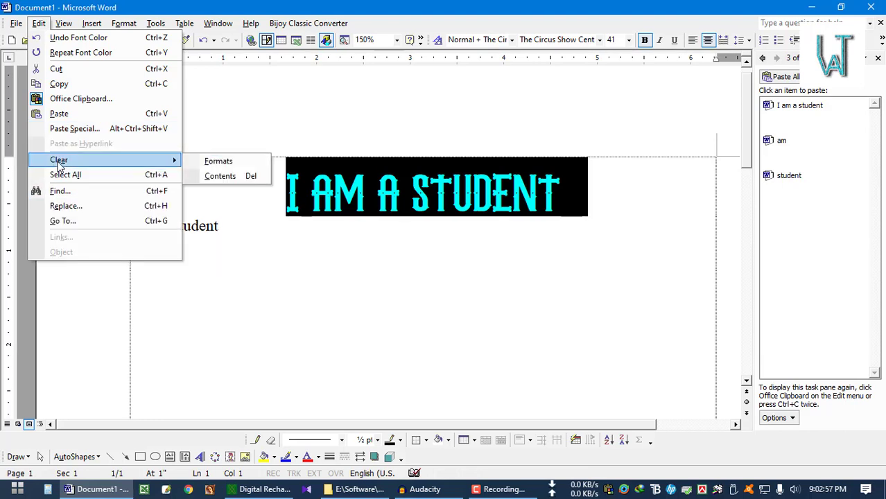
{"action": "left_click", "coordinate": [219, 161]}
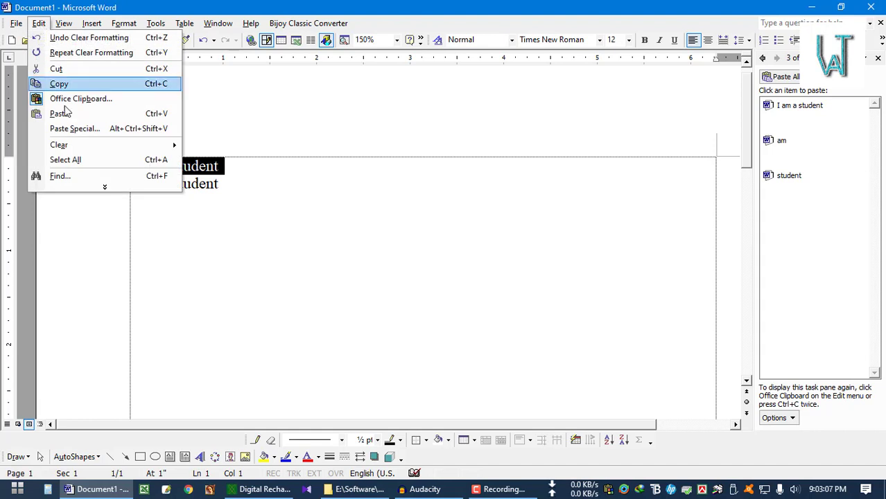
Clear the contents of the selected first line, and delete the remaining "I am a student" line.
{"action": "mouse_move", "coordinate": [71, 146]}
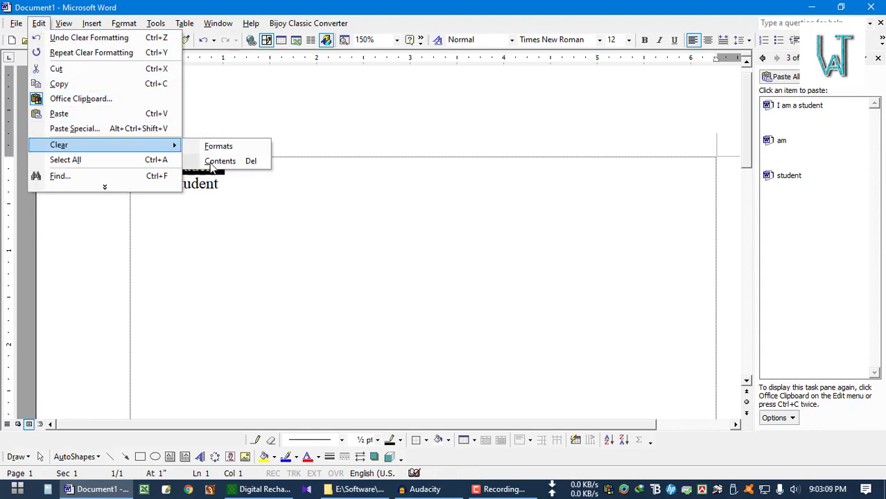
{"action": "left_click", "coordinate": [218, 160]}
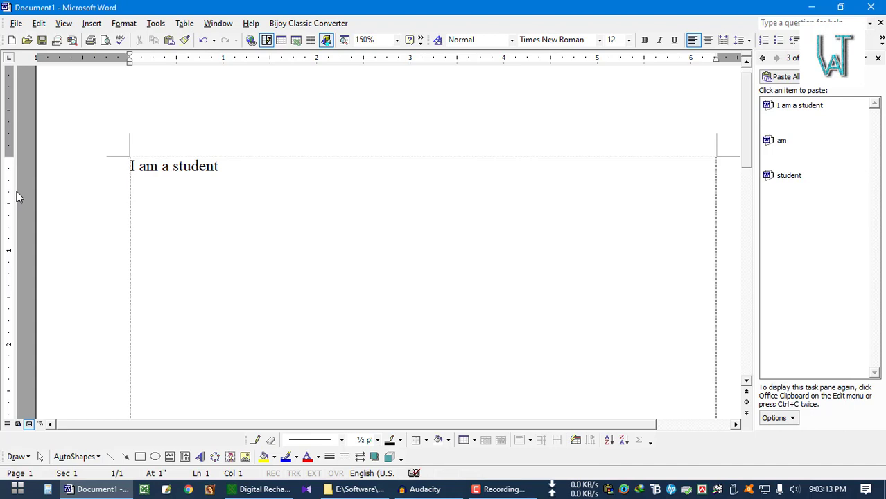
{"action": "left_click", "coordinate": [95, 173]}
{"action": "key", "text": "ctrl+c"}
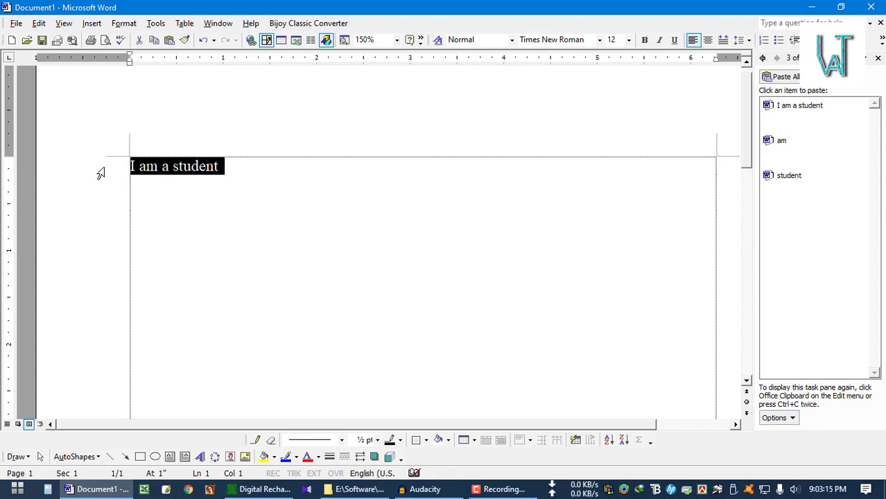
{"action": "key", "text": "Delete"}
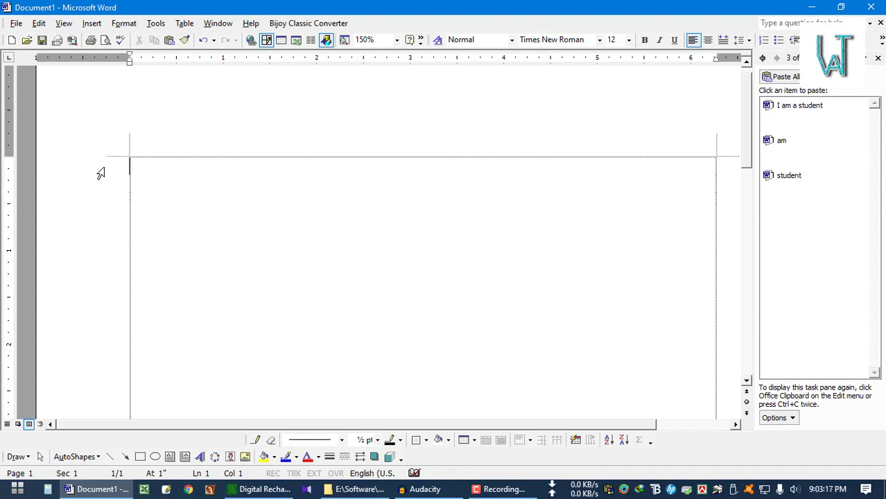
{"action": "left_click", "coordinate": [39, 22]}
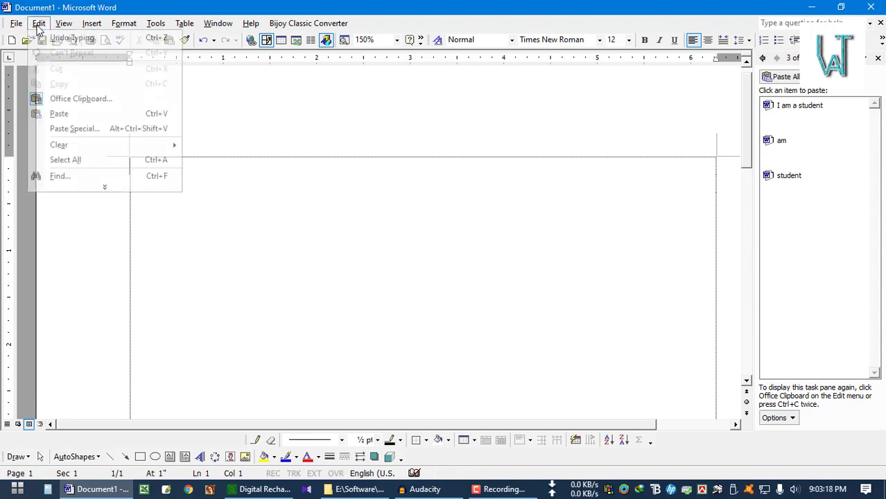
{"action": "left_click", "coordinate": [75, 189]}
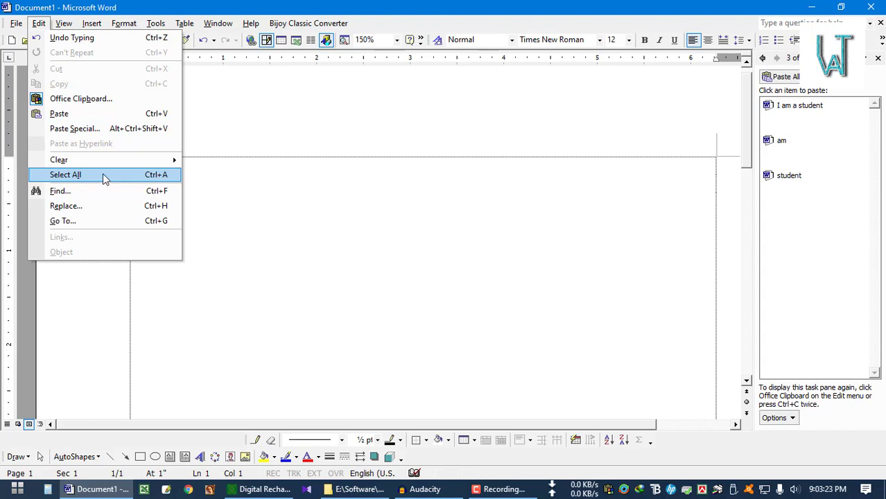
{"action": "left_click", "coordinate": [306, 192]}
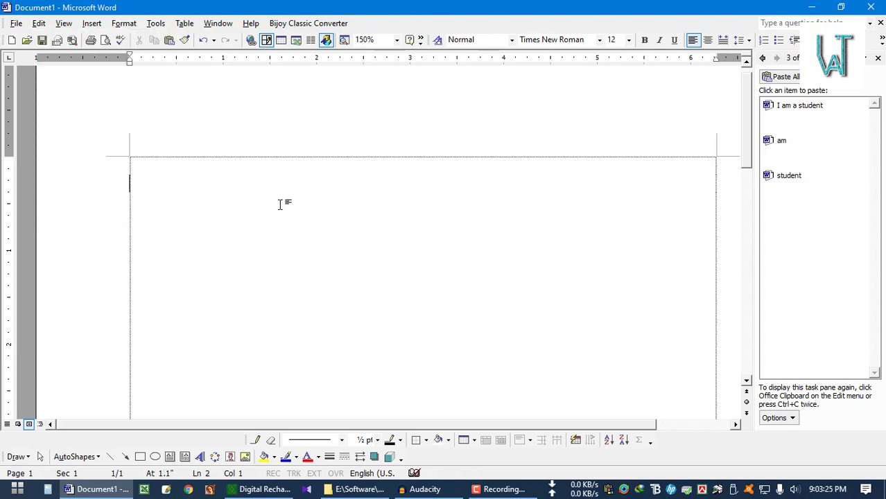
Empty the whole document and paste "I am a student" six times from the Office Clipboard.
{"action": "key", "text": "ctrl+a"}
{"action": "key", "text": "Delete"}
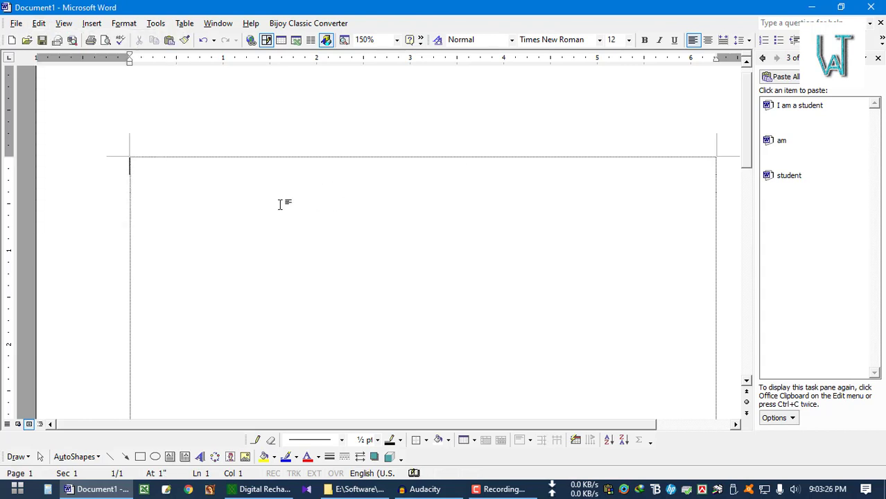
{"action": "left_click", "coordinate": [803, 122]}
{"action": "left_click", "coordinate": [802, 122]}
{"action": "left_click", "coordinate": [802, 122]}
{"action": "left_click", "coordinate": [803, 122]}
{"action": "left_click", "coordinate": [803, 122]}
{"action": "left_click", "coordinate": [802, 122]}
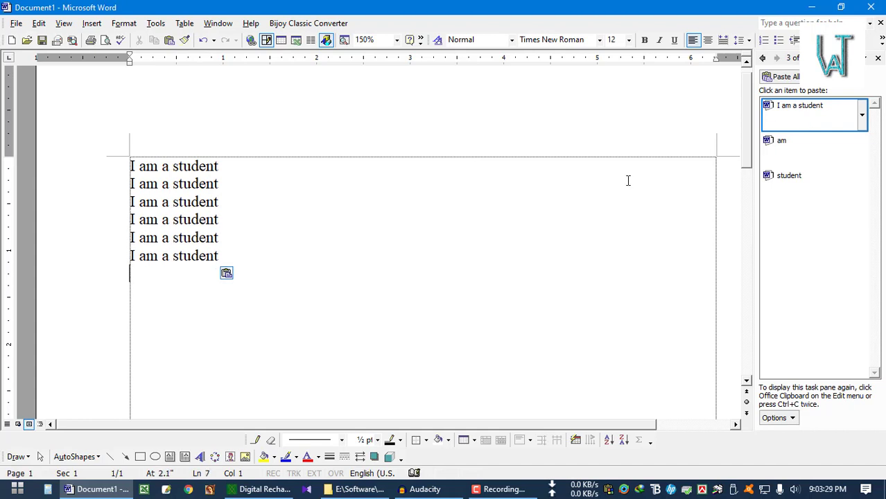
Copy the whole document, paste it over itself twice, and reselect all the text.
{"action": "key", "text": "ctrl+a"}
{"action": "key", "text": "ctrl+c"}
{"action": "key", "text": "ctrl+v"}
{"action": "key", "text": "ctrl+a"}
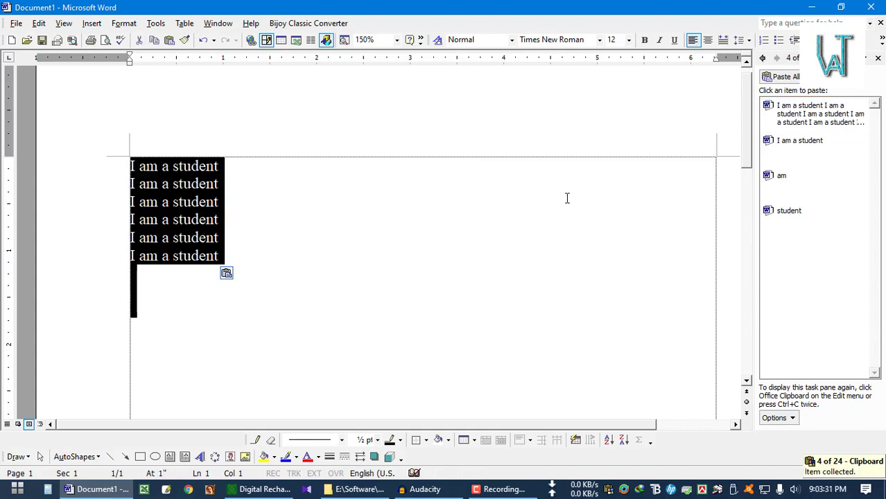
{"action": "key", "text": "ctrl+c"}
{"action": "key", "text": "ctrl+v"}
{"action": "key", "text": "ctrl+a"}
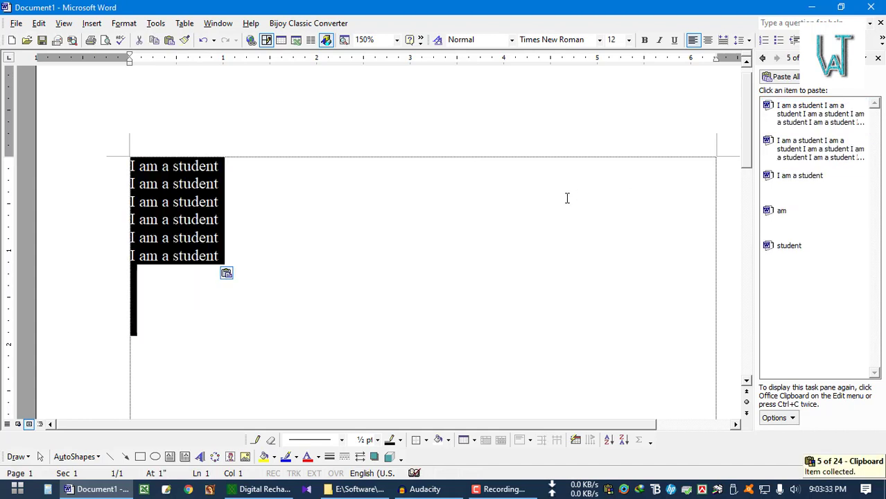
Paste the copied lines repeatedly to lengthen the document, and delete all the text.
{"action": "key", "text": "ctrl+v"}
{"action": "key", "text": "ctrl+v"}
{"action": "key", "text": "ctrl+v"}
{"action": "key", "text": "ctrl+v"}
{"action": "key", "text": "ctrl+v"}
{"action": "key", "text": "ctrl+v"}
{"action": "scroll", "coordinate": [340, 244], "scroll_direction": "down", "scroll_amount": 8}
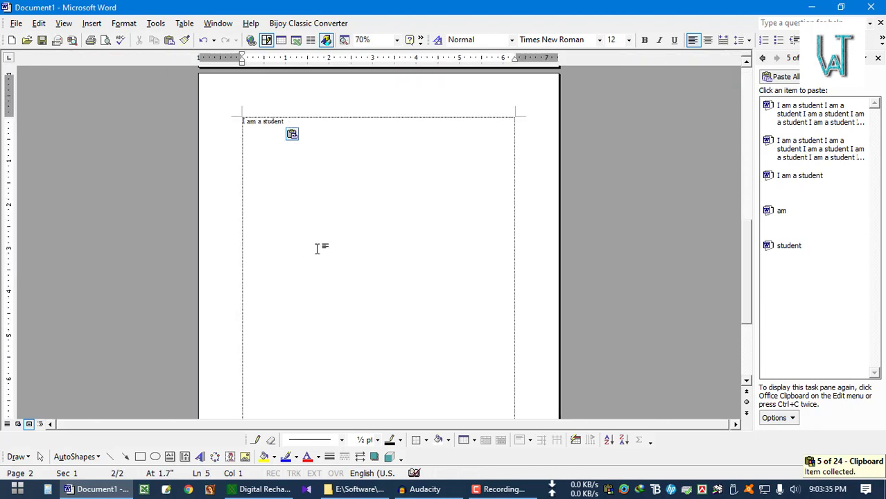
{"action": "key", "text": "ctrl+a"}
{"action": "key", "text": "Delete"}
{"action": "scroll", "coordinate": [316, 249], "scroll_direction": "up", "scroll_amount": 7}
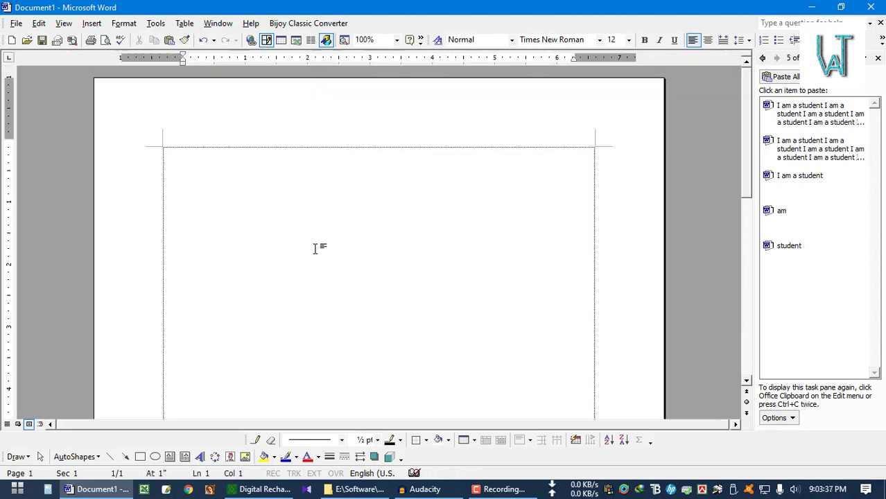
Paste the copied "I am a student" lines and remove the blank lines after them.
{"action": "key", "text": "ctrl+v"}
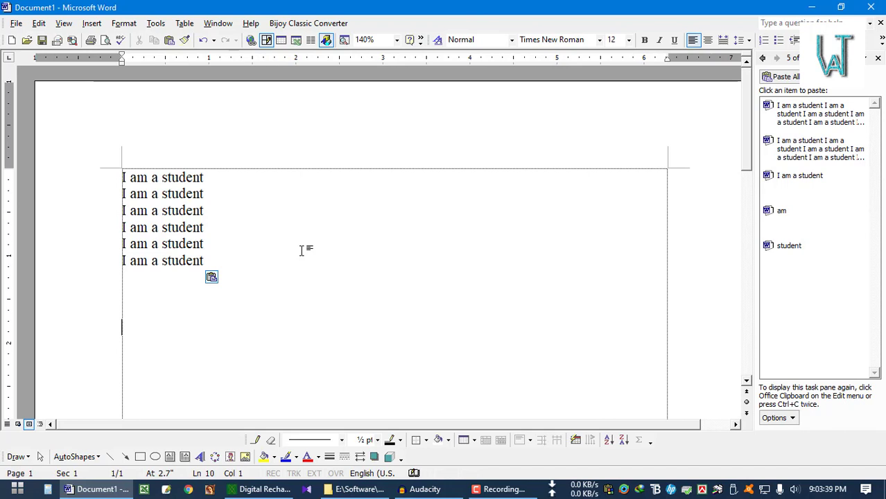
{"action": "key", "text": "BackSpace"}
{"action": "key", "text": "BackSpace"}
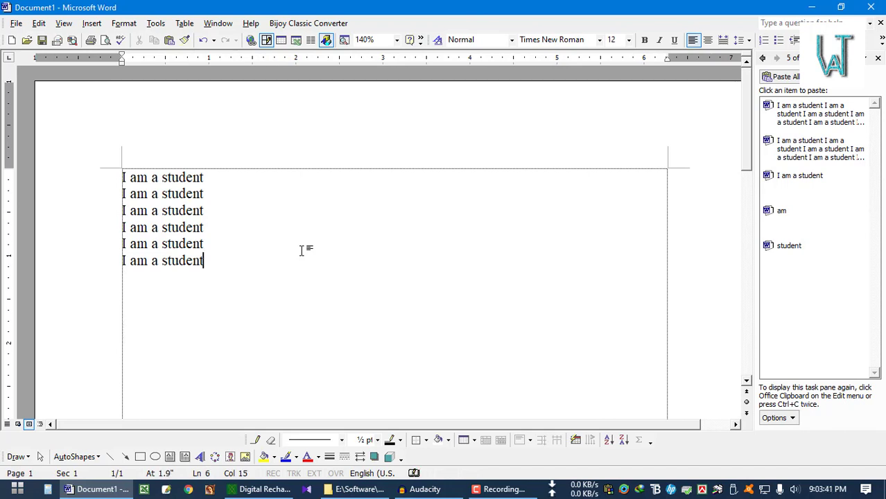
Add a new line at the end, copy the whole text, and paste it twice below the existing lines.
{"action": "key", "text": "ctrl+a"}
{"action": "key", "text": "ctrl+c"}
{"action": "key", "text": "Right"}
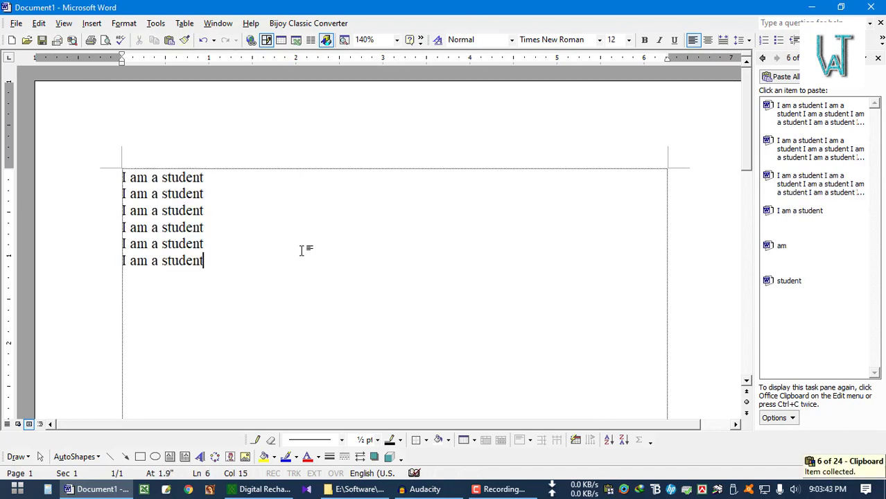
{"action": "key", "text": "Return"}
{"action": "key", "text": "ctrl+a"}
{"action": "key", "text": "ctrl+c"}
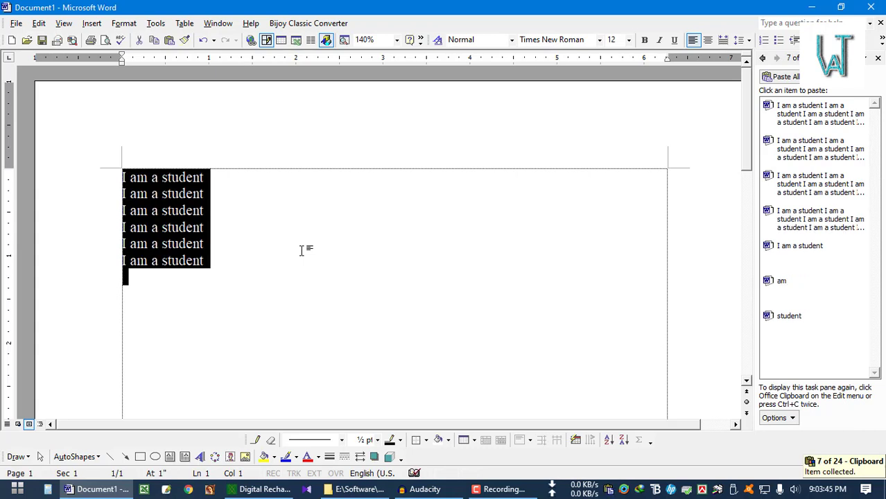
{"action": "key", "text": "Right"}
{"action": "key", "text": "ctrl+v"}
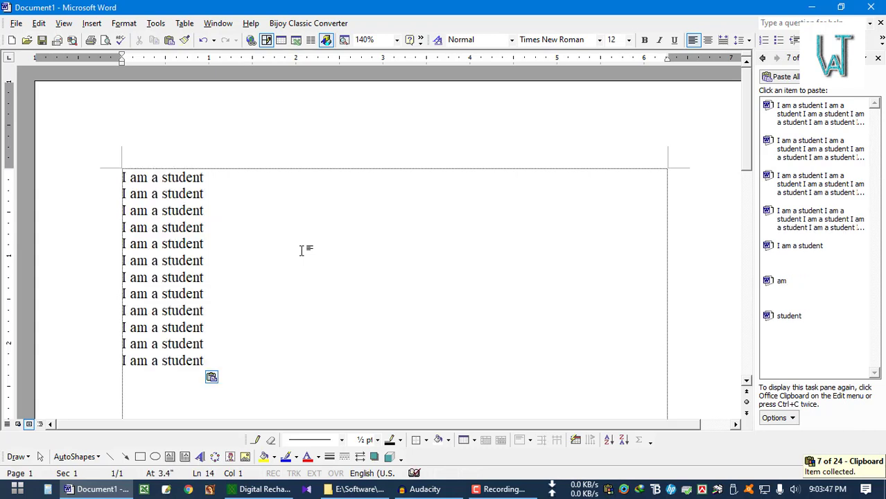
{"action": "key", "text": "ctrl+v"}
Delete the blank line between the pasted blocks of "I am a student" lines.
{"action": "scroll", "coordinate": [297, 274], "scroll_direction": "up", "scroll_amount": 3}
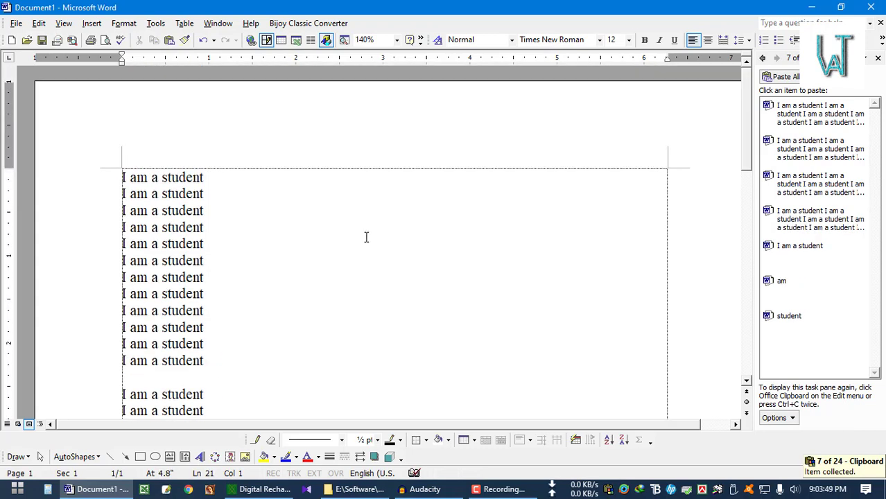
{"action": "scroll", "coordinate": [366, 237], "scroll_direction": "down", "scroll_amount": 3}
{"action": "left_click", "coordinate": [159, 251]}
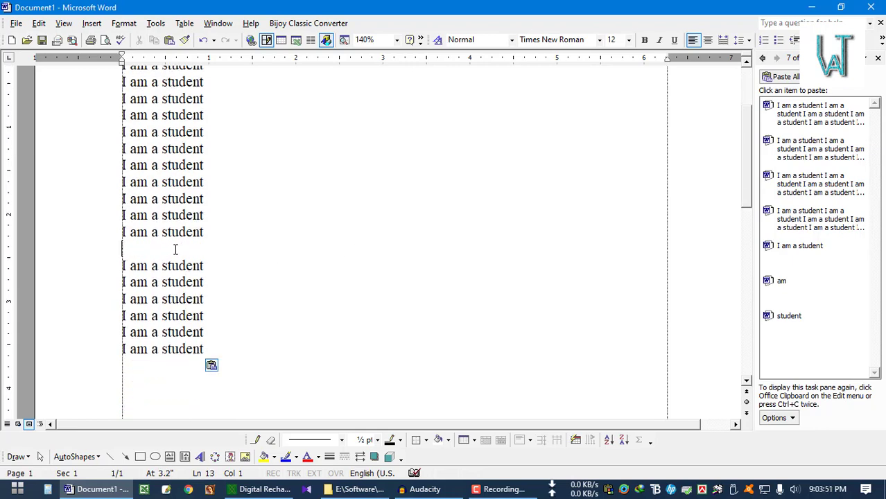
{"action": "key", "text": "Delete"}
{"action": "scroll", "coordinate": [279, 242], "scroll_direction": "up", "scroll_amount": 3}
{"action": "scroll", "coordinate": [220, 201], "scroll_direction": "down", "scroll_amount": 2}
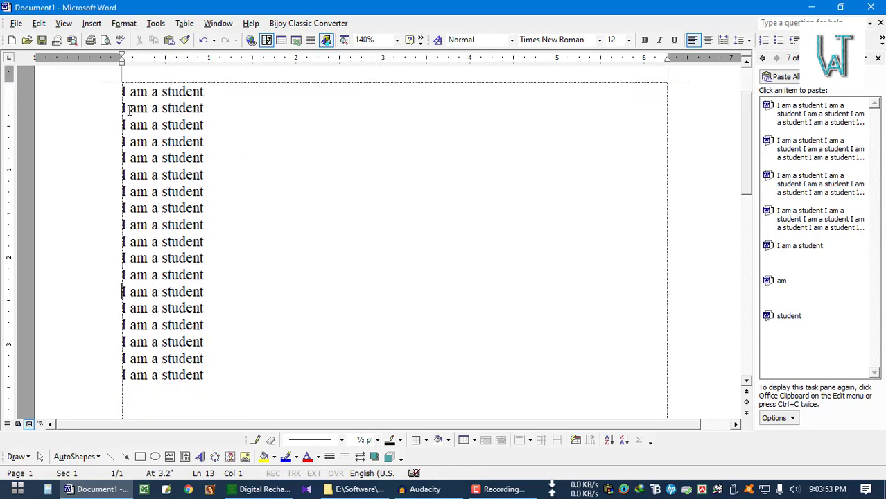
Select all the text in the document with Select All, and deselect it.
{"action": "left_click", "coordinate": [39, 23]}
{"action": "left_click", "coordinate": [66, 160]}
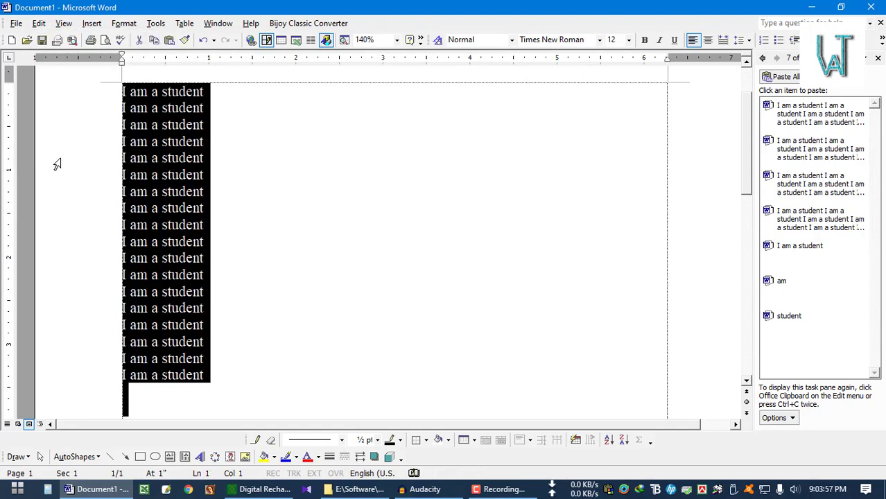
{"action": "scroll", "coordinate": [251, 170], "scroll_direction": "down", "scroll_amount": 3}
{"action": "scroll", "coordinate": [163, 258], "scroll_direction": "up", "scroll_amount": 3}
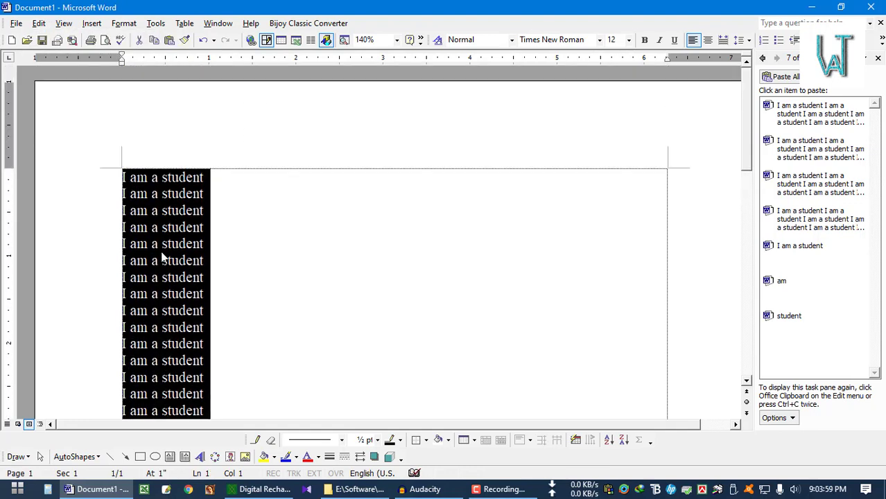
{"action": "left_click", "coordinate": [250, 203]}
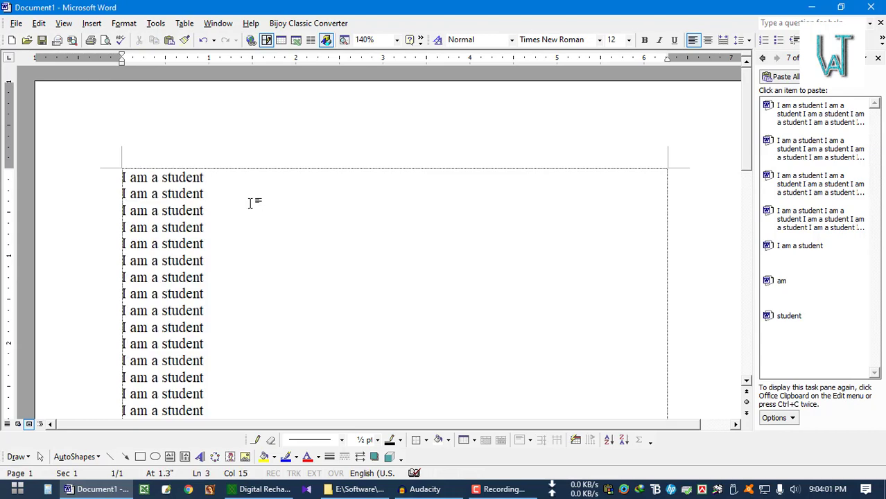
Empty the document and paste a single "I am a student" line from the Office Clipboard.
{"action": "key", "text": "ctrl+a"}
{"action": "key", "text": "BackSpace"}
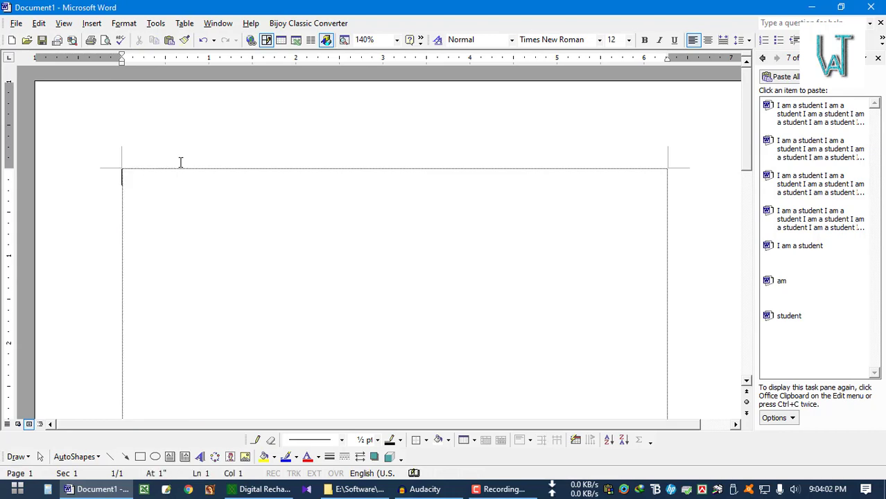
{"action": "left_click", "coordinate": [39, 23]}
{"action": "left_click", "coordinate": [72, 189]}
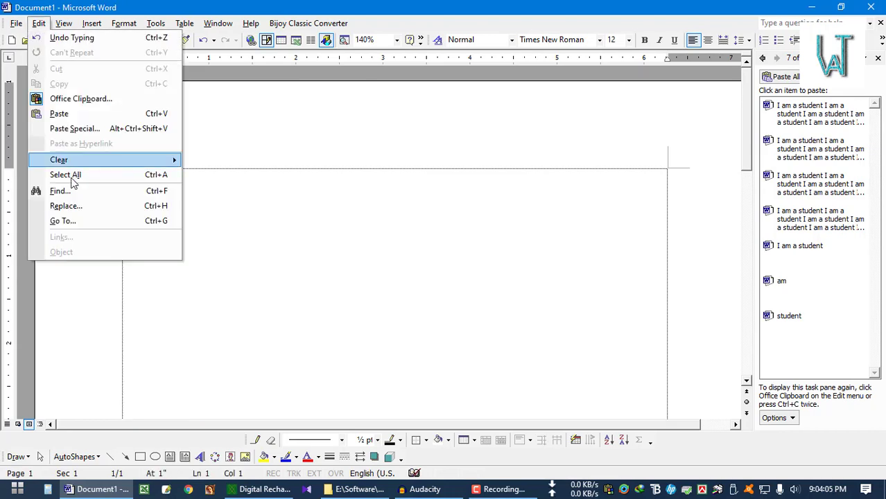
{"action": "left_click", "coordinate": [394, 251]}
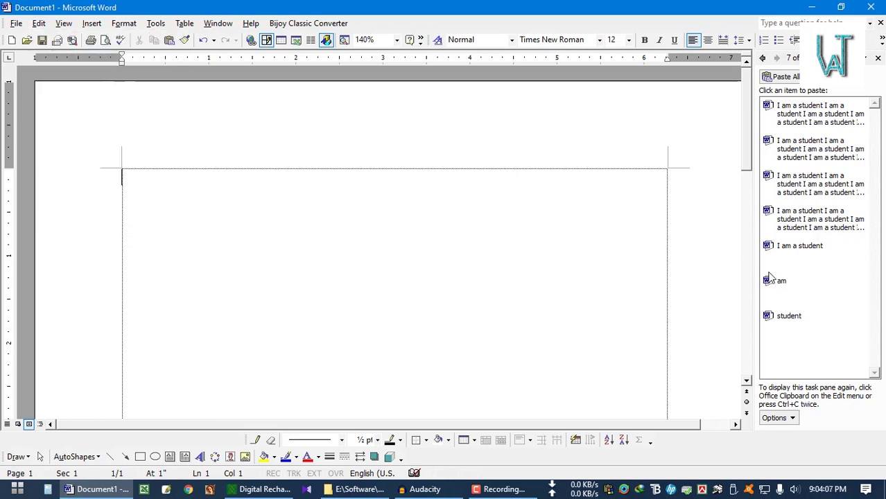
{"action": "left_click", "coordinate": [798, 258]}
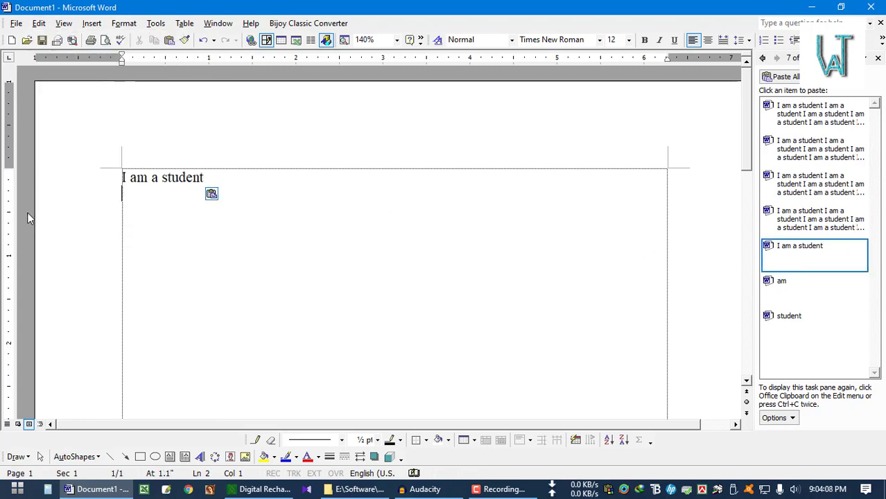
{"action": "left_click", "coordinate": [39, 23]}
{"action": "left_click", "coordinate": [64, 186]}
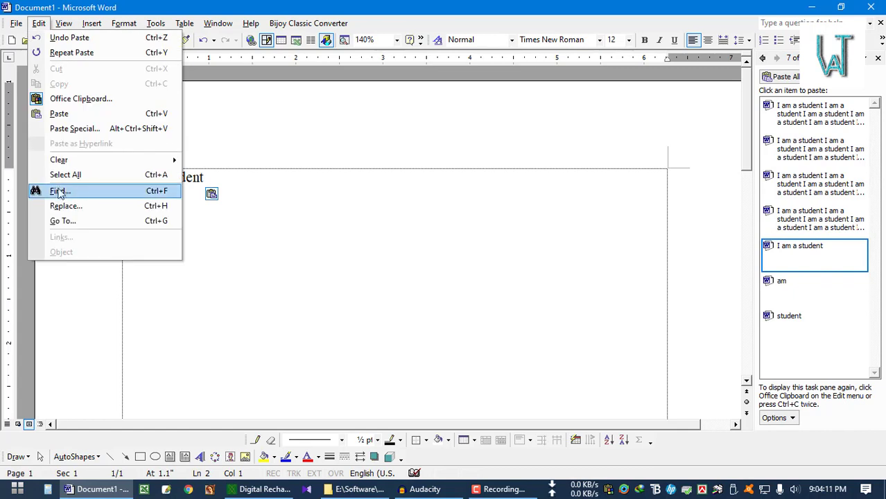
{"action": "left_click", "coordinate": [58, 191]}
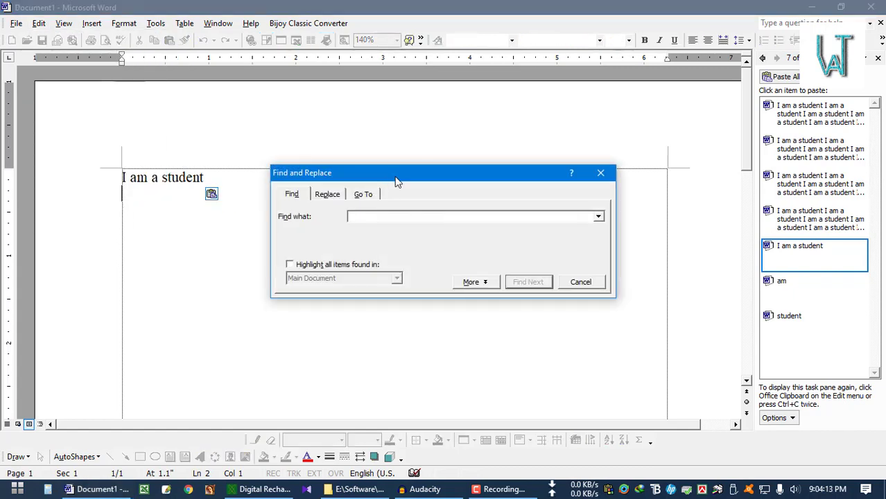
{"action": "left_click_drag", "start_coordinate": [395, 178], "coordinate": [431, 89]}
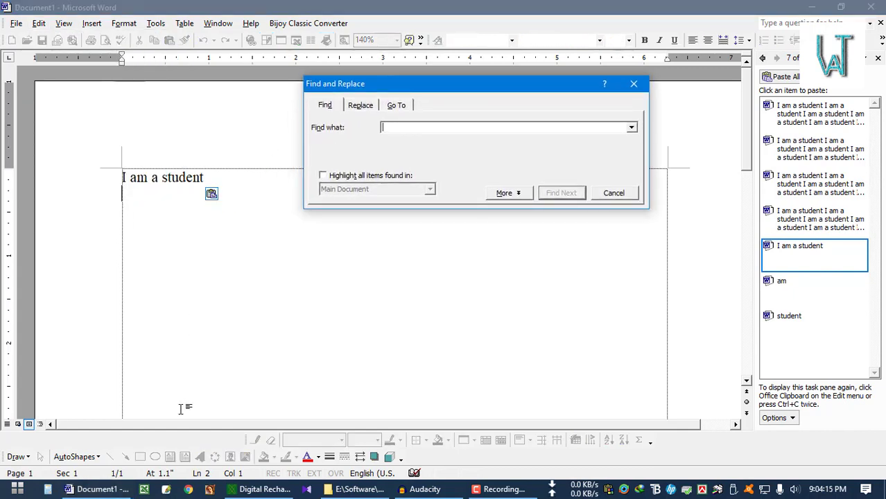
{"action": "left_click", "coordinate": [600, 196]}
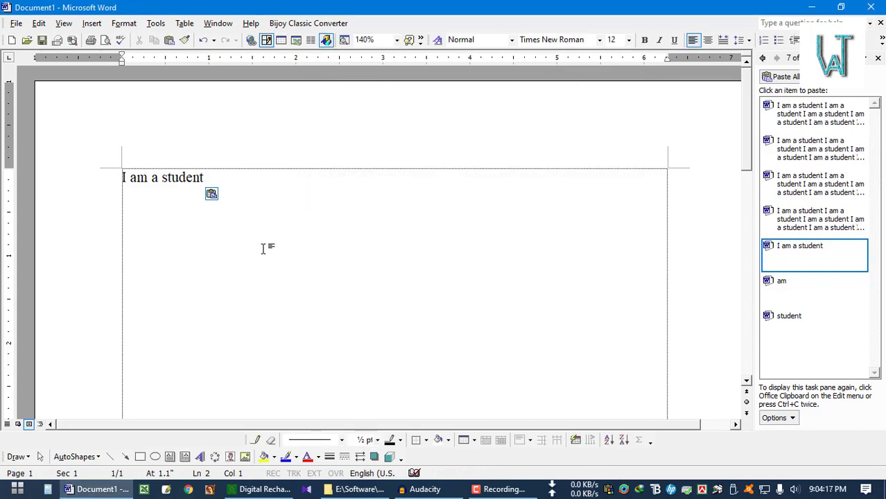
Write "my name is" followed by the person's first name on the second line.
{"action": "type", "text": "my "}
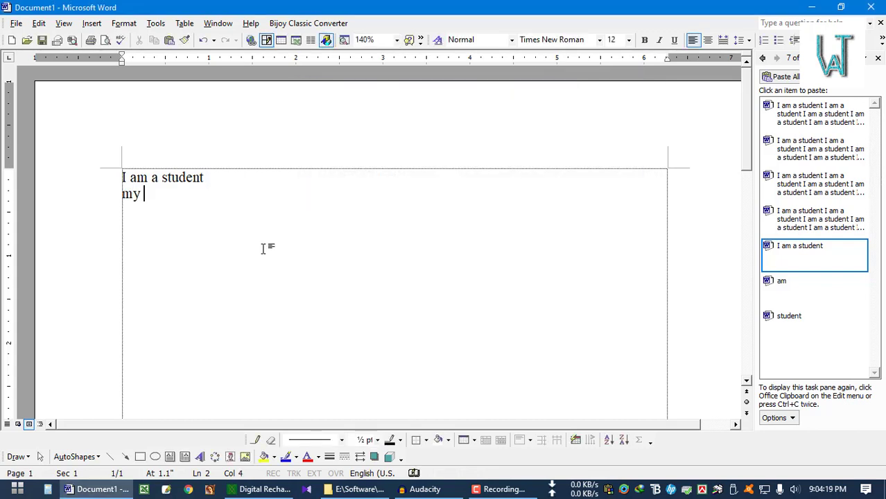
{"action": "type", "text": "man"}
{"action": "key", "text": "BackSpace"}
{"action": "key", "text": "BackSpace"}
{"action": "key", "text": "BackSpace"}
{"action": "type", "text": "name"}
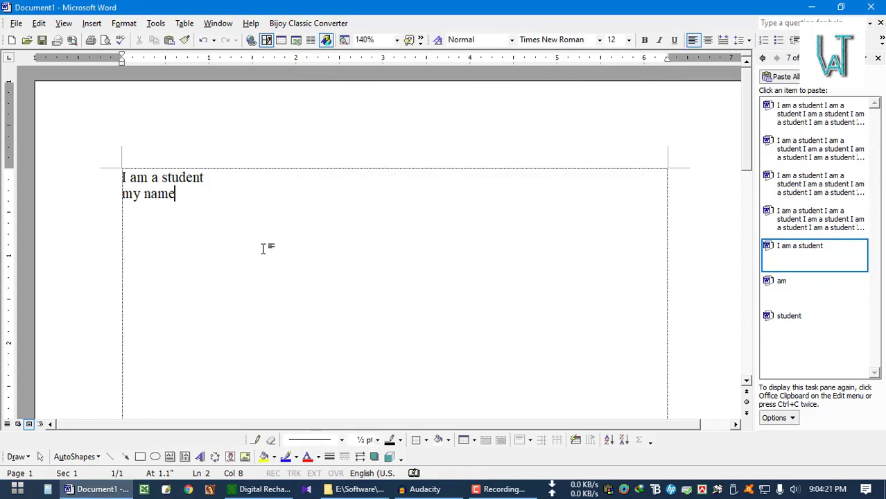
{"action": "type", "text": " is Kaium"}
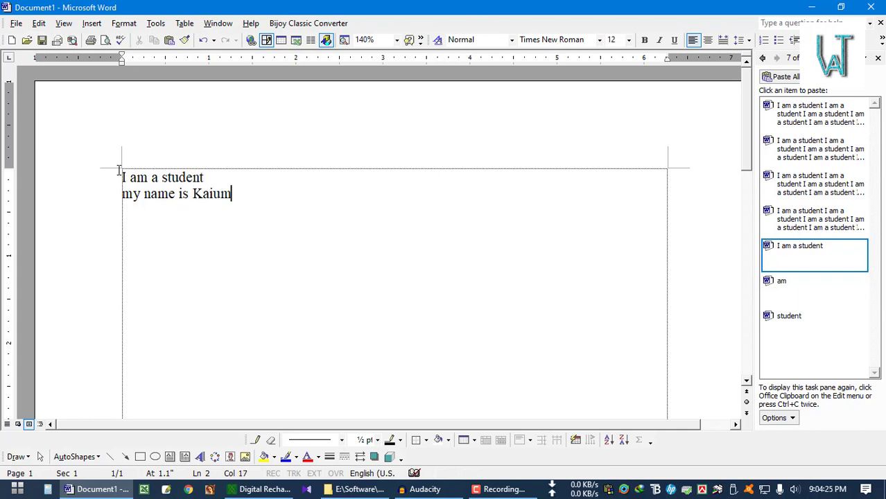
Search the document for the person's first name with Find, and close the dialog.
{"action": "left_click", "coordinate": [39, 23]}
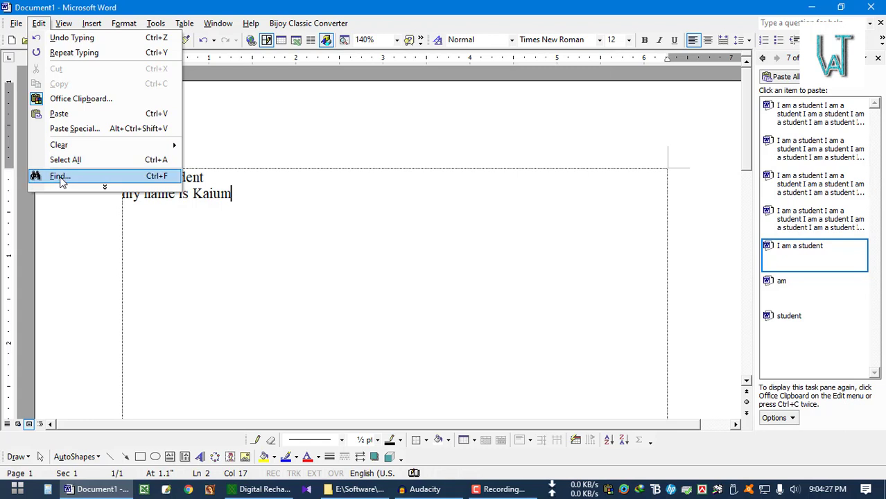
{"action": "left_click", "coordinate": [60, 176]}
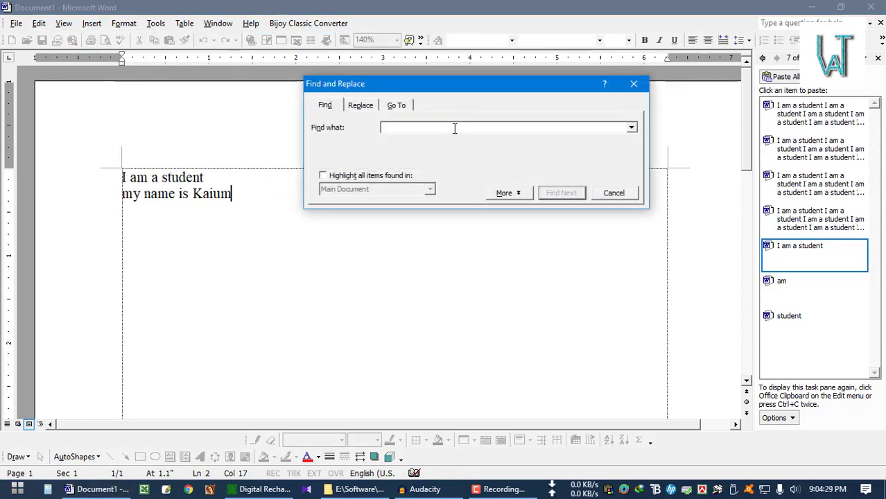
{"action": "type", "text": "kaium"}
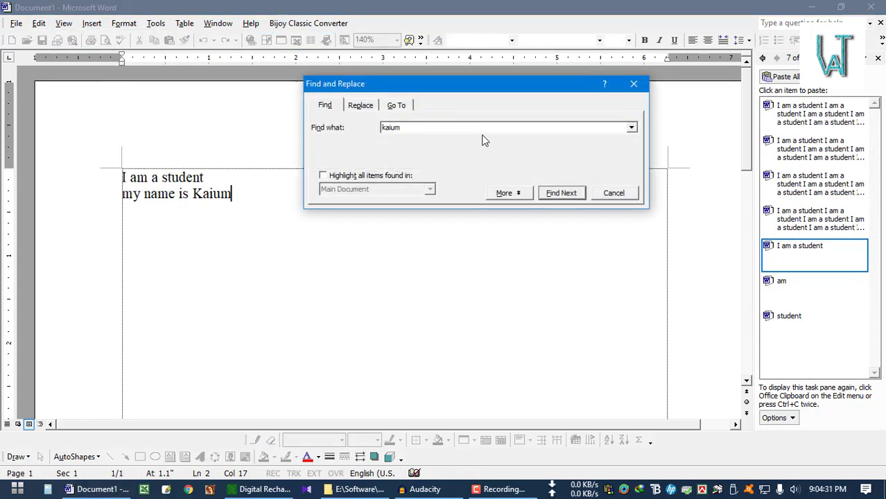
{"action": "left_click", "coordinate": [568, 194]}
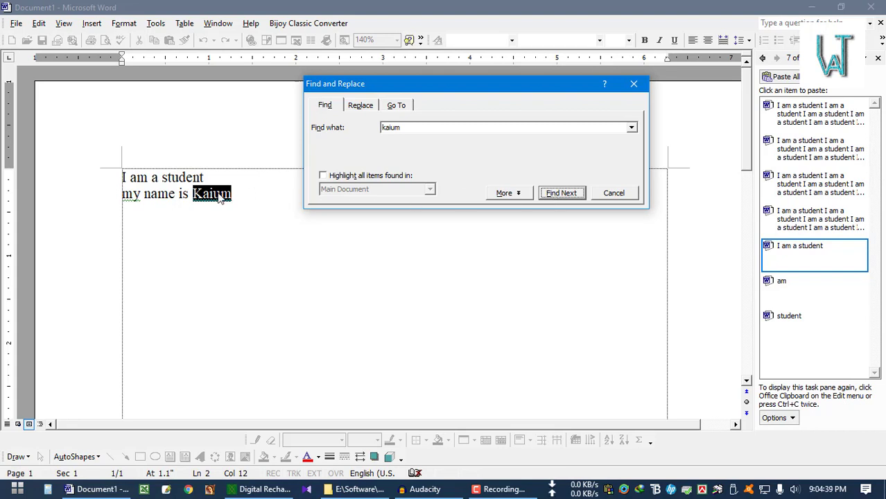
{"action": "left_click", "coordinate": [409, 127]}
{"action": "double_click", "coordinate": [406, 127]}
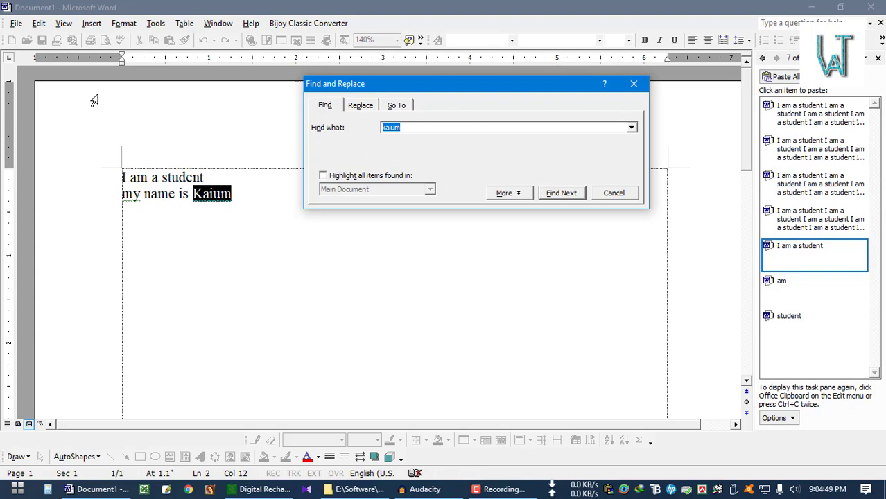
{"action": "left_click", "coordinate": [633, 84]}
Set up a Replace that looks for the person's first name and substitutes an alternative spelling of it.
{"action": "left_click", "coordinate": [64, 23]}
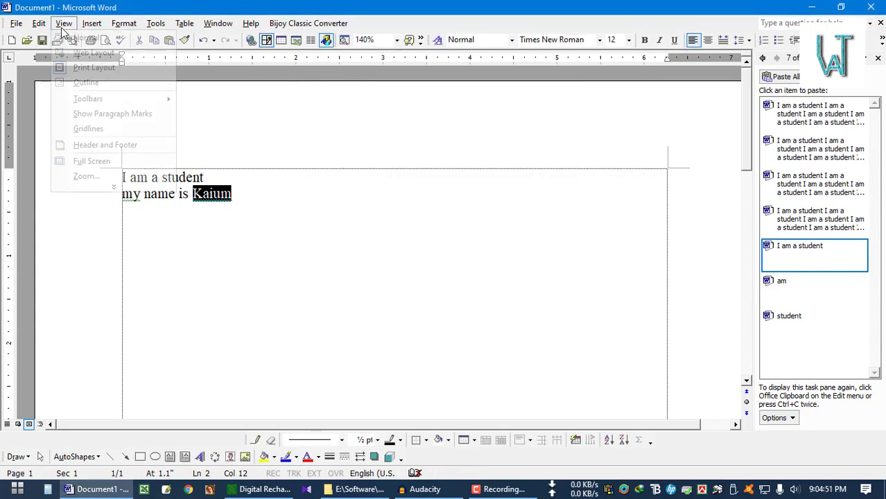
{"action": "mouse_move", "coordinate": [38, 23]}
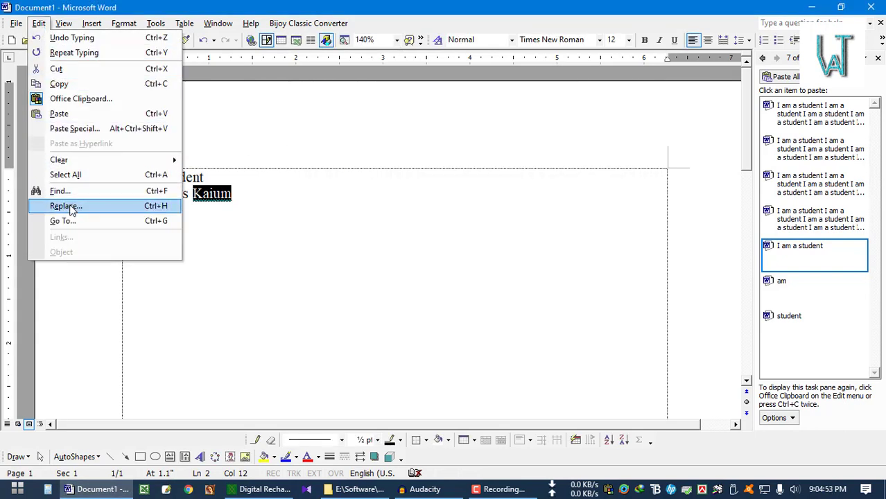
{"action": "left_click", "coordinate": [69, 203]}
{"action": "left_click", "coordinate": [469, 186]}
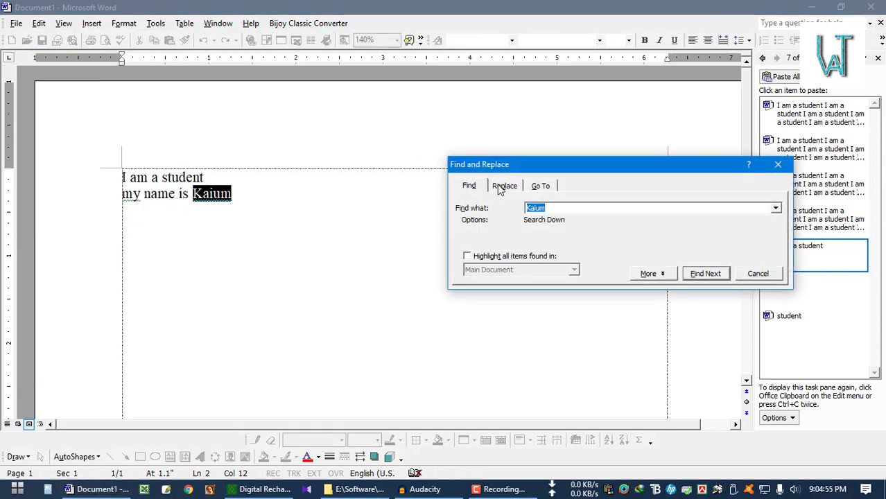
{"action": "left_click", "coordinate": [504, 186]}
{"action": "left_click_drag", "start_coordinate": [561, 170], "coordinate": [502, 133]}
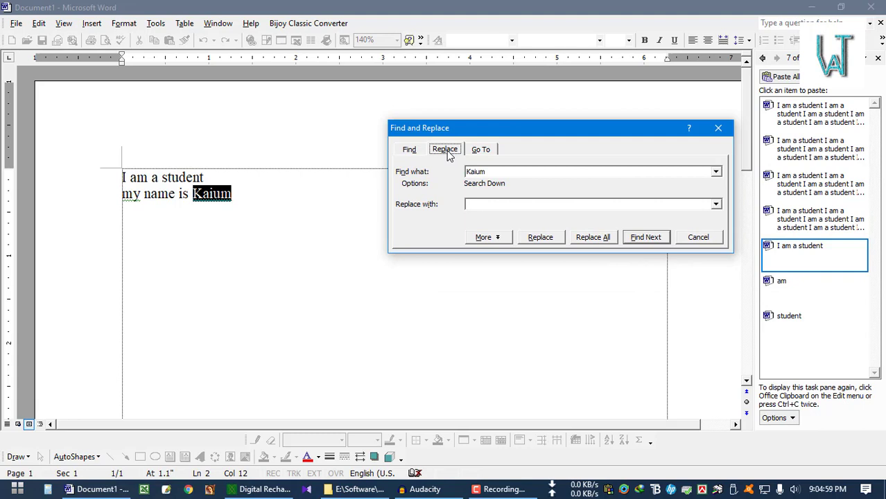
{"action": "left_click_drag", "start_coordinate": [500, 170], "coordinate": [442, 173]}
{"action": "left_click", "coordinate": [479, 172]}
{"action": "left_click_drag", "start_coordinate": [494, 205], "coordinate": [445, 212]}
{"action": "left_click", "coordinate": [505, 205]}
{"action": "left_click_drag", "start_coordinate": [495, 172], "coordinate": [427, 173]}
{"action": "left_click", "coordinate": [496, 171]}
{"action": "left_click_drag", "start_coordinate": [498, 171], "coordinate": [446, 172]}
{"action": "left_click_drag", "start_coordinate": [510, 205], "coordinate": [444, 209]}
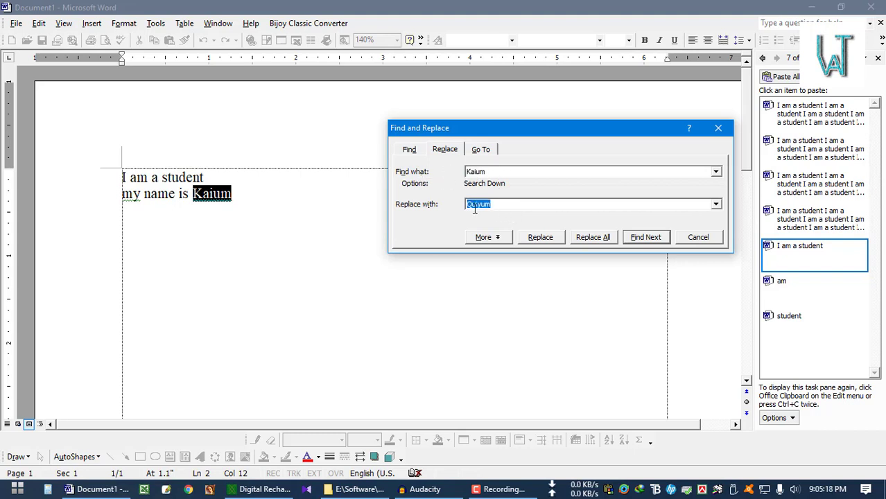
Replace all occurrences of the first name with its alternative spelling and dismiss the result message.
{"action": "left_click", "coordinate": [510, 203]}
{"action": "left_click_drag", "start_coordinate": [511, 203], "coordinate": [427, 205]}
{"action": "left_click", "coordinate": [494, 171]}
{"action": "left_click_drag", "start_coordinate": [504, 171], "coordinate": [423, 174]}
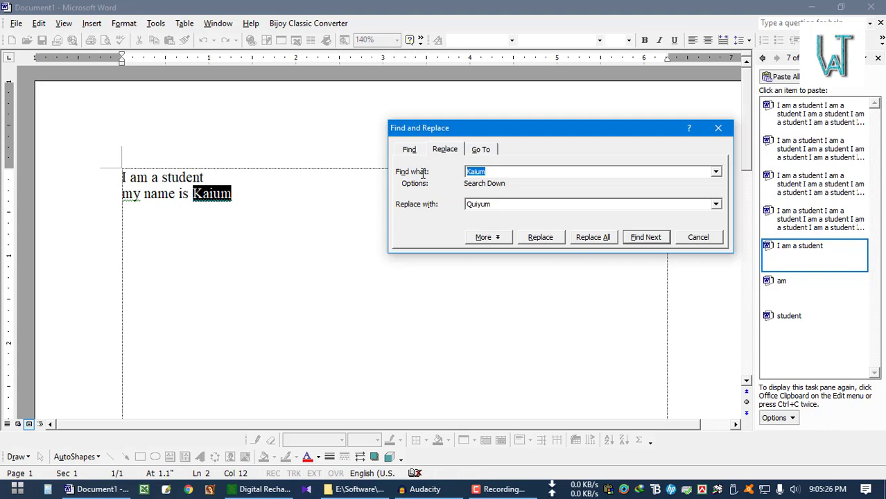
{"action": "left_click", "coordinate": [503, 202]}
{"action": "left_click_drag", "start_coordinate": [503, 202], "coordinate": [429, 216]}
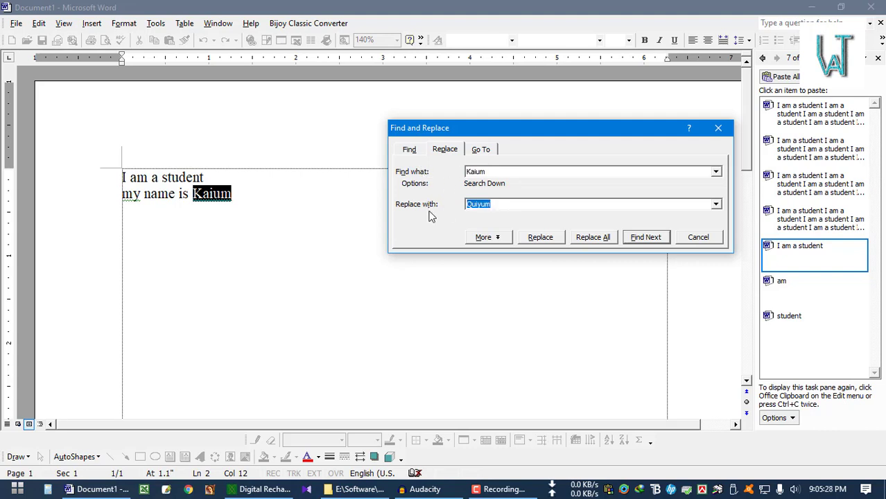
{"action": "left_click", "coordinate": [534, 207]}
{"action": "left_click", "coordinate": [605, 240]}
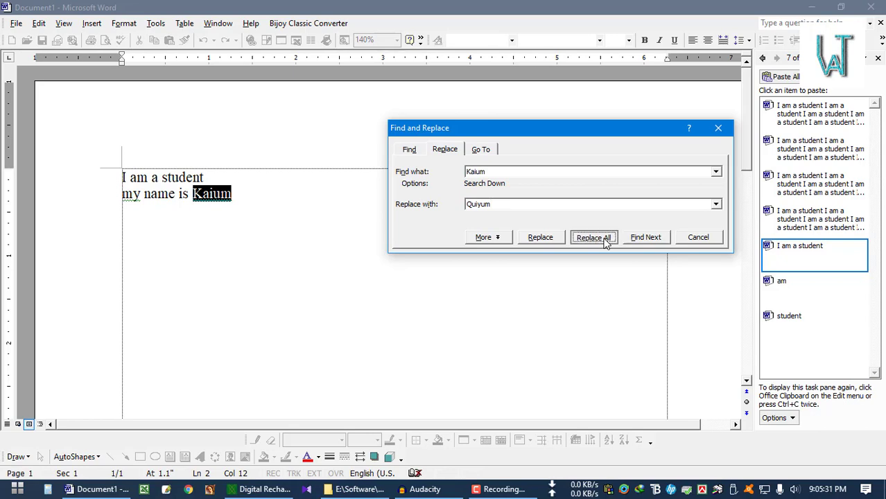
{"action": "left_click", "coordinate": [433, 277]}
{"action": "left_click", "coordinate": [444, 277]}
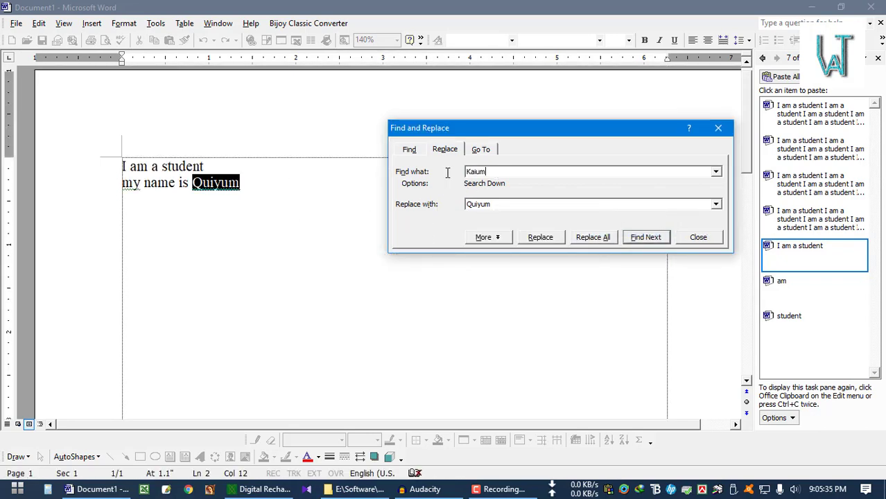
Show the Go To options, and close both the Find and Replace dialog and the Office Clipboard pane.
{"action": "key", "text": "Tab"}
{"action": "left_click", "coordinate": [480, 150]}
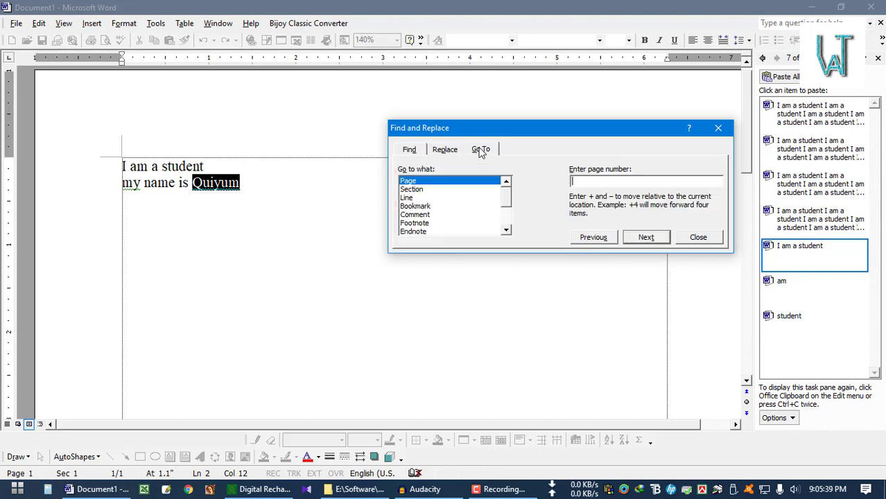
{"action": "left_click", "coordinate": [718, 127]}
{"action": "left_click", "coordinate": [877, 58]}
Insert page breaks after the second line of text until the document is 53 pages long.
{"action": "scroll", "coordinate": [442, 199], "scroll_direction": "down", "scroll_amount": 5}
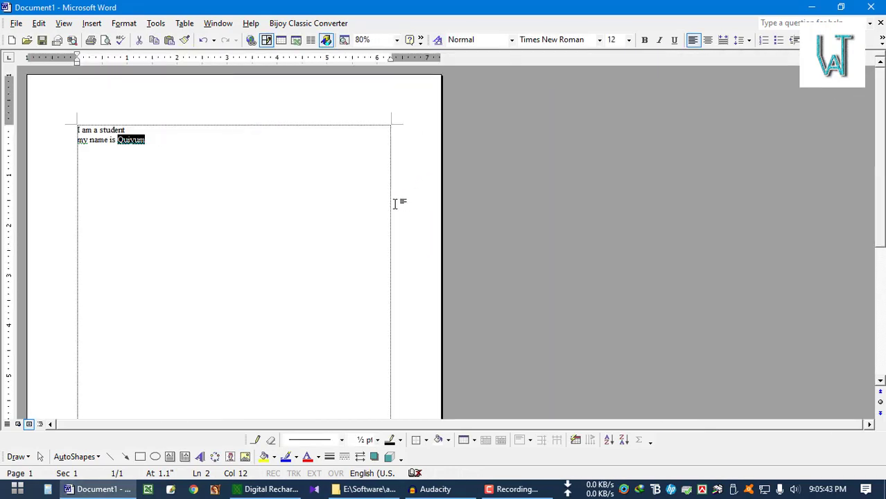
{"action": "key", "text": "Right"}
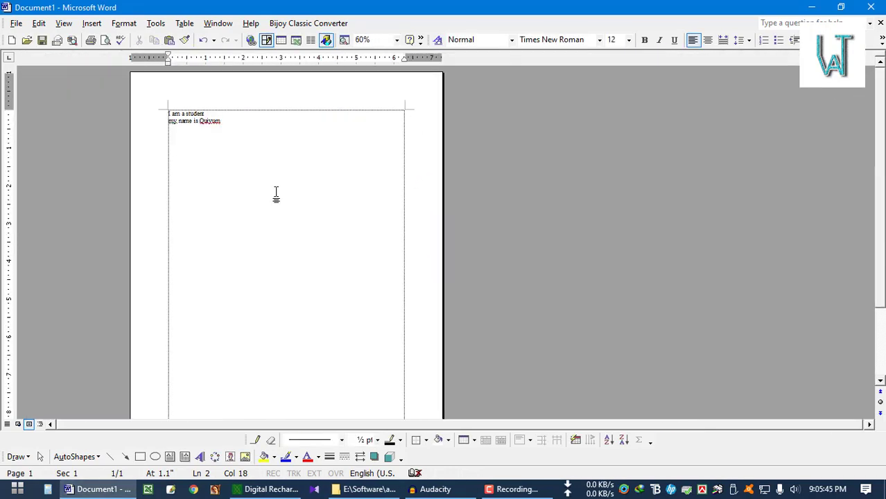
{"action": "key", "text": "ctrl+Return"}
{"action": "key", "text": "ctrl+Return"}
{"action": "key", "text": "ctrl+Return"}
{"action": "key", "text": "ctrl+Return"}
{"action": "key", "text": "ctrl+Return"}
{"action": "key", "text": "ctrl+Return"}
{"action": "key", "text": "ctrl+Return"}
{"action": "key", "text": "ctrl+Return"}
{"action": "key", "text": "ctrl+Return"}
{"action": "key", "text": "ctrl+Return"}
{"action": "key", "text": "ctrl+Return"}
{"action": "key", "text": "ctrl+Return"}
{"action": "key", "text": "ctrl+Return"}
{"action": "key", "text": "ctrl+Return"}
{"action": "key", "text": "ctrl+Return"}
{"action": "key", "text": "ctrl+Return"}
{"action": "key", "text": "ctrl+Return"}
{"action": "key", "text": "ctrl+Return"}
{"action": "key", "text": "ctrl+Return"}
{"action": "key", "text": "ctrl+Return"}
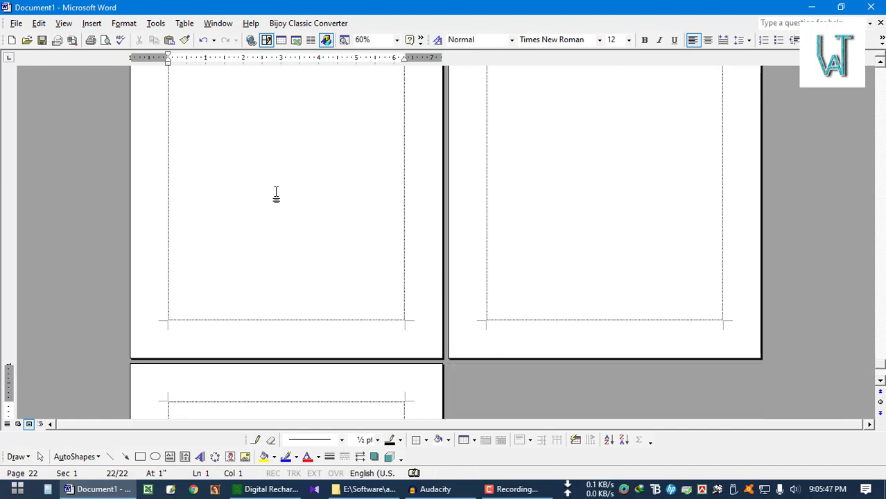
{"action": "key", "text": "ctrl+Return"}
{"action": "key", "text": "ctrl+Return"}
{"action": "key", "text": "ctrl+Return"}
{"action": "key", "text": "ctrl+Return"}
{"action": "key", "text": "ctrl+Return"}
{"action": "key", "text": "ctrl+Return"}
{"action": "key", "text": "ctrl+Return"}
{"action": "key", "text": "ctrl+Return"}
{"action": "key", "text": "ctrl+Return"}
{"action": "key", "text": "ctrl+Return"}
{"action": "key", "text": "ctrl+Return"}
{"action": "key", "text": "ctrl+Return"}
{"action": "key", "text": "ctrl+Return"}
{"action": "key", "text": "ctrl+Return"}
{"action": "key", "text": "ctrl+Return"}
{"action": "key", "text": "ctrl+Return"}
{"action": "key", "text": "ctrl+Return"}
{"action": "key", "text": "ctrl+Return"}
{"action": "key", "text": "ctrl+Return"}
{"action": "key", "text": "ctrl+Return"}
{"action": "scroll", "coordinate": [276, 196], "scroll_direction": "down", "scroll_amount": 5}
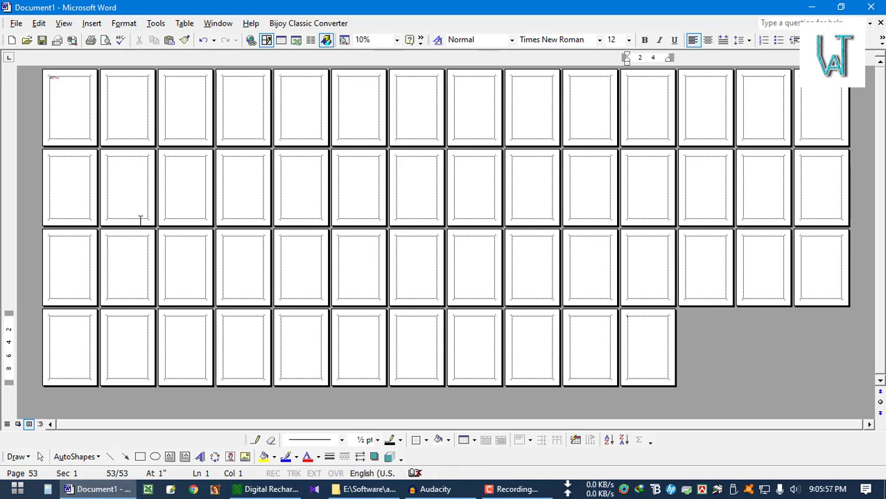
{"action": "scroll", "coordinate": [231, 199], "scroll_direction": "up", "scroll_amount": 6}
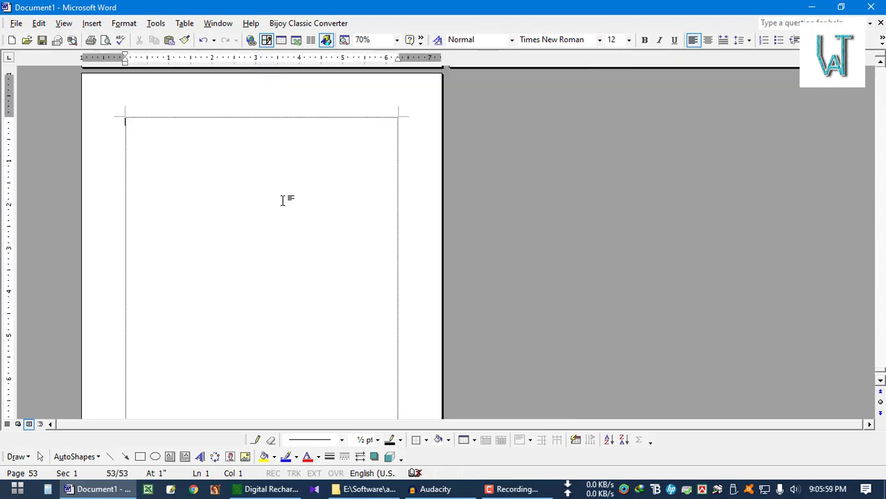
Jump to page 13 with Go To and close the dialog.
{"action": "key", "text": "ctrl+g"}
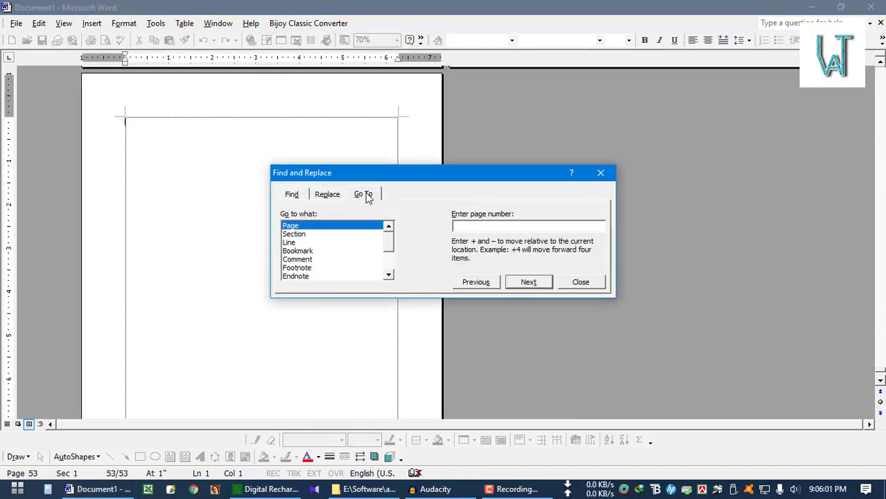
{"action": "left_click", "coordinate": [466, 229]}
{"action": "type", "text": "13"}
{"action": "left_click", "coordinate": [528, 282]}
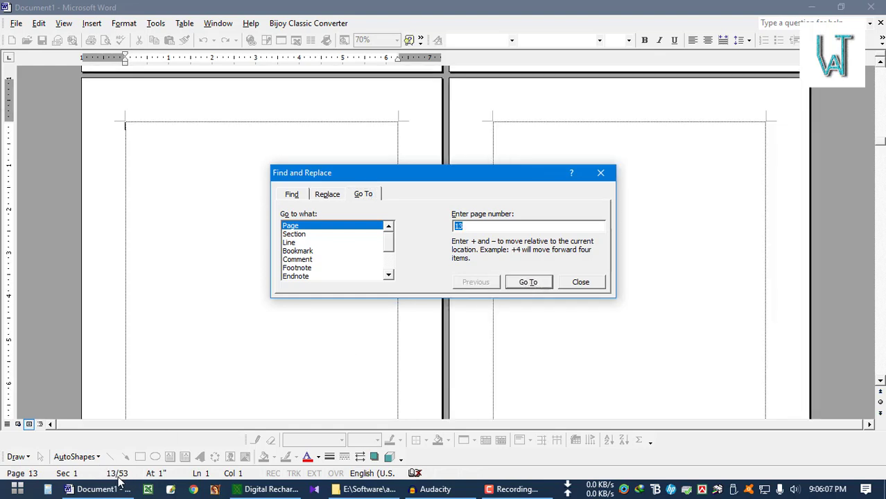
{"action": "left_click", "coordinate": [580, 282]}
Write "dsdsad" at the top of page 13 and select the entire document.
{"action": "scroll", "coordinate": [386, 308], "scroll_direction": "up", "scroll_amount": 7}
{"action": "type", "text": "dsdsad"}
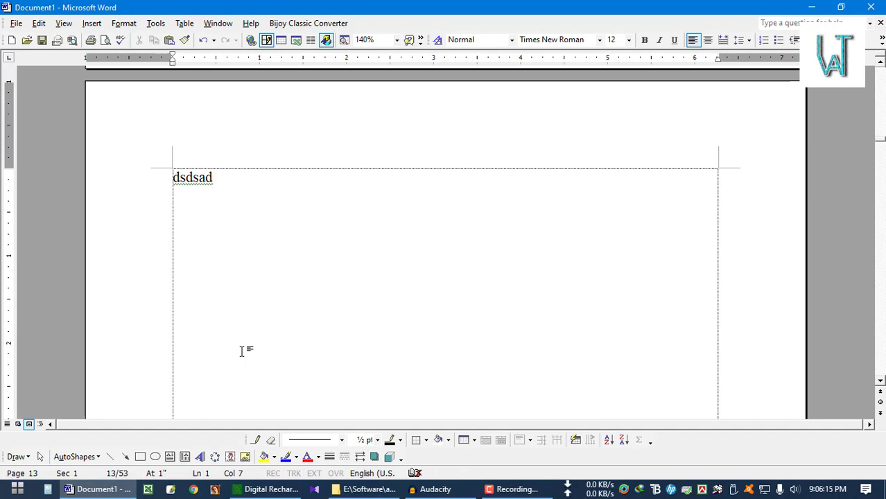
{"action": "key", "text": "ctrl+a"}
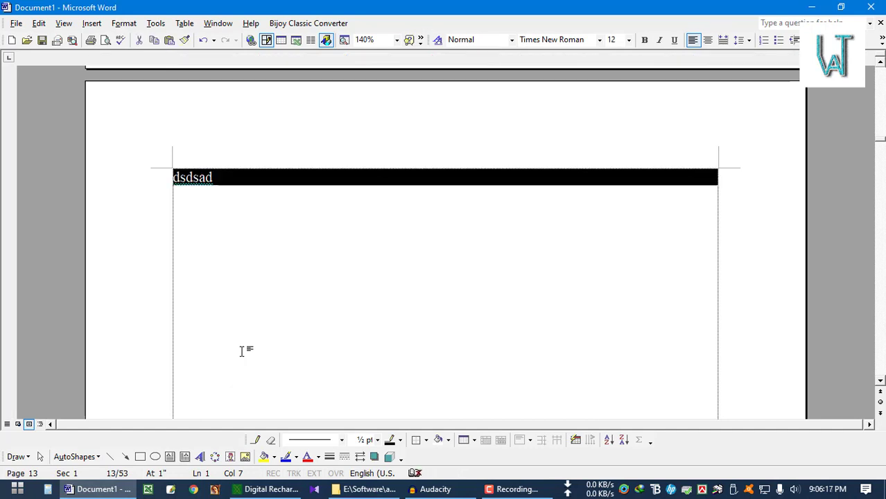
Undo the text on page 13, all the inserted page breaks and the replacement of the first name.
{"action": "key", "text": "ctrl+z"}
{"action": "key", "text": "ctrl+z"}
{"action": "key", "text": "ctrl+z"}
{"action": "key", "text": "ctrl+z"}
{"action": "key", "text": "ctrl+z"}
{"action": "scroll", "coordinate": [304, 295], "scroll_direction": "down", "scroll_amount": 6}
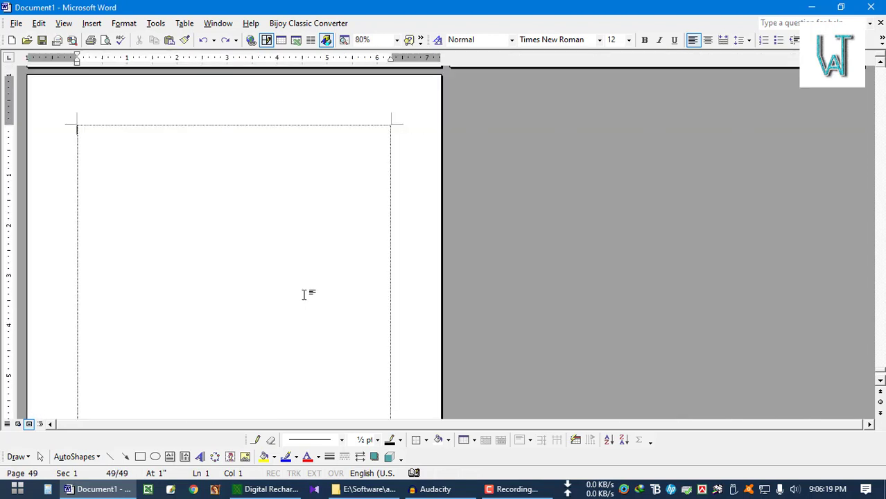
{"action": "scroll", "coordinate": [305, 296], "scroll_direction": "down", "scroll_amount": 7}
{"action": "key", "text": "ctrl+z"}
{"action": "key", "text": "ctrl+z"}
{"action": "key", "text": "ctrl+z"}
{"action": "key", "text": "ctrl+z"}
{"action": "key", "text": "ctrl+z"}
{"action": "key", "text": "ctrl+z"}
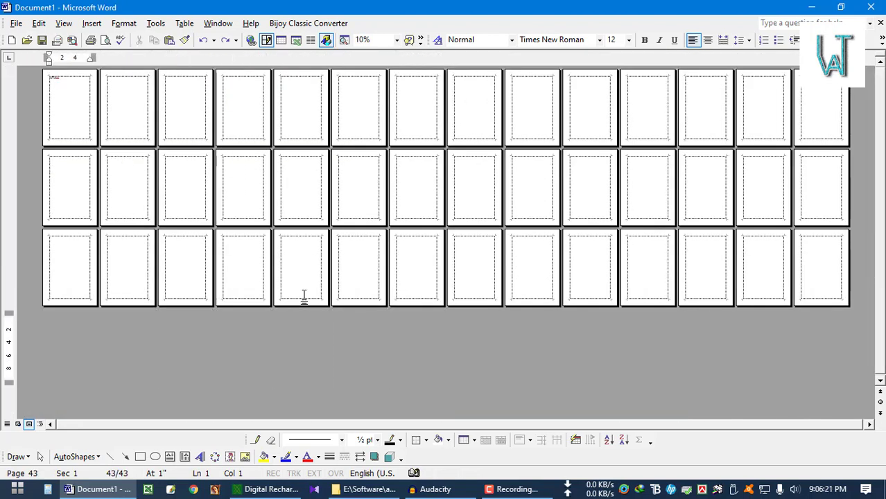
{"action": "key", "text": "ctrl+z"}
{"action": "key", "text": "ctrl+z"}
{"action": "key", "text": "ctrl+z"}
{"action": "key", "text": "ctrl+z"}
{"action": "key", "text": "ctrl+z"}
{"action": "key", "text": "ctrl+z"}
{"action": "key", "text": "ctrl+z"}
{"action": "key", "text": "ctrl+z"}
{"action": "key", "text": "ctrl+z"}
{"action": "key", "text": "ctrl+z"}
{"action": "key", "text": "ctrl+z"}
{"action": "key", "text": "ctrl+z"}
{"action": "key", "text": "ctrl+z"}
{"action": "key", "text": "ctrl+z"}
{"action": "key", "text": "ctrl+z"}
{"action": "key", "text": "ctrl+z"}
{"action": "key", "text": "ctrl+z"}
{"action": "key", "text": "ctrl+z"}
{"action": "key", "text": "ctrl+z"}
{"action": "key", "text": "ctrl+z"}
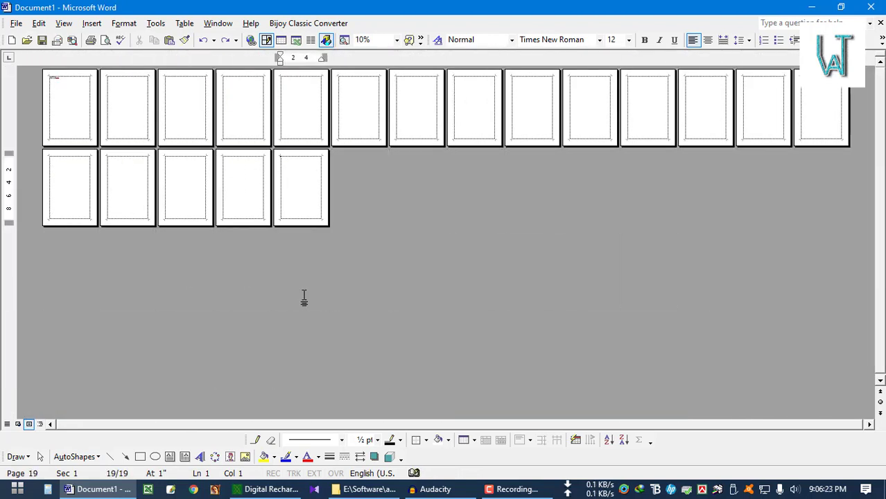
{"action": "key", "text": "ctrl+z"}
{"action": "key", "text": "ctrl+z"}
{"action": "key", "text": "ctrl+z"}
{"action": "key", "text": "ctrl+z"}
{"action": "key", "text": "ctrl+z"}
{"action": "key", "text": "ctrl+z"}
{"action": "key", "text": "ctrl+z"}
{"action": "key", "text": "ctrl+z"}
{"action": "key", "text": "ctrl+z"}
{"action": "key", "text": "ctrl+z"}
{"action": "key", "text": "ctrl+z"}
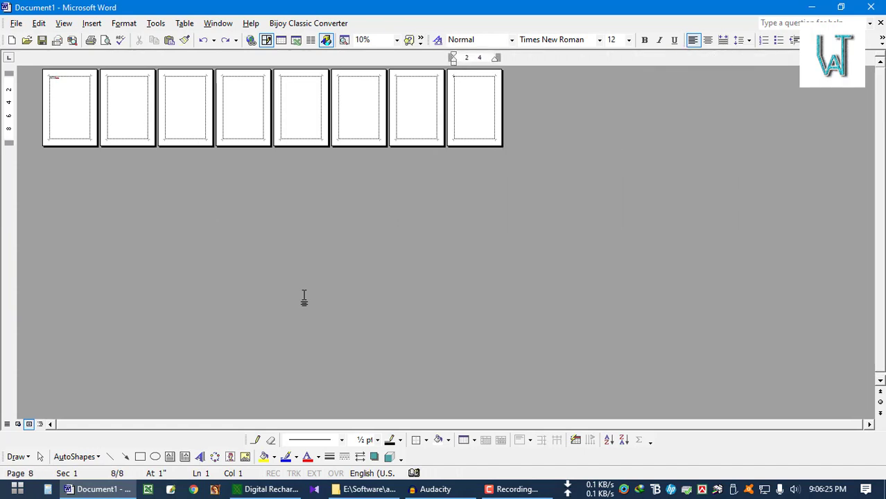
{"action": "key", "text": "ctrl+z"}
{"action": "key", "text": "ctrl+z"}
{"action": "key", "text": "ctrl+z"}
{"action": "key", "text": "ctrl+z"}
{"action": "key", "text": "ctrl+z"}
{"action": "key", "text": "ctrl+z"}
{"action": "scroll", "coordinate": [426, 262], "scroll_direction": "up", "scroll_amount": 15}
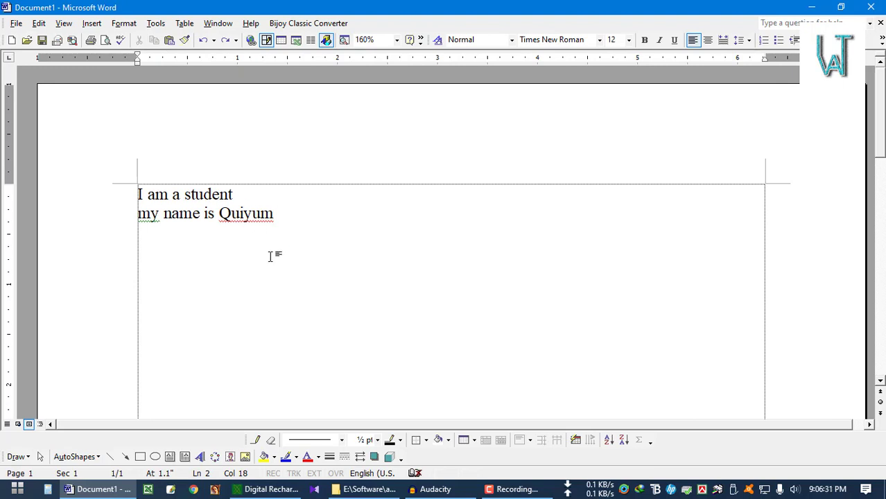
{"action": "key", "text": "ctrl+z"}
{"action": "left_click", "coordinate": [276, 223]}
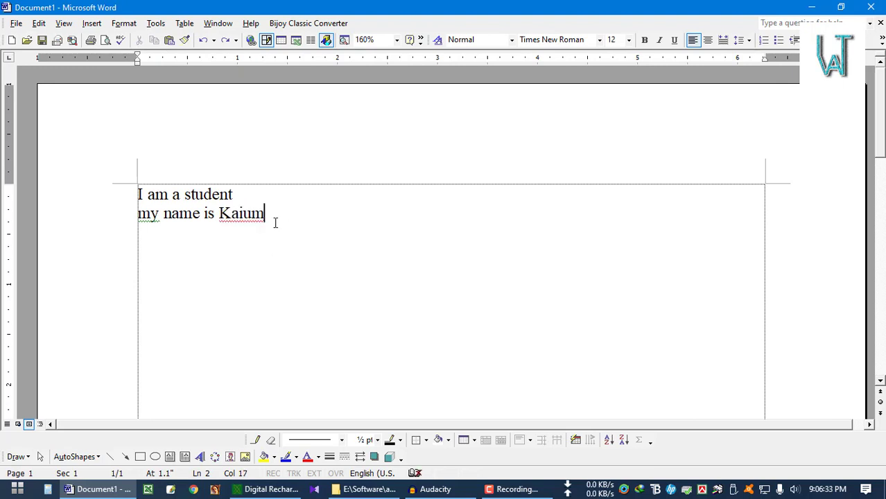
Display the complete list of Edit commands.
{"action": "left_click", "coordinate": [39, 23]}
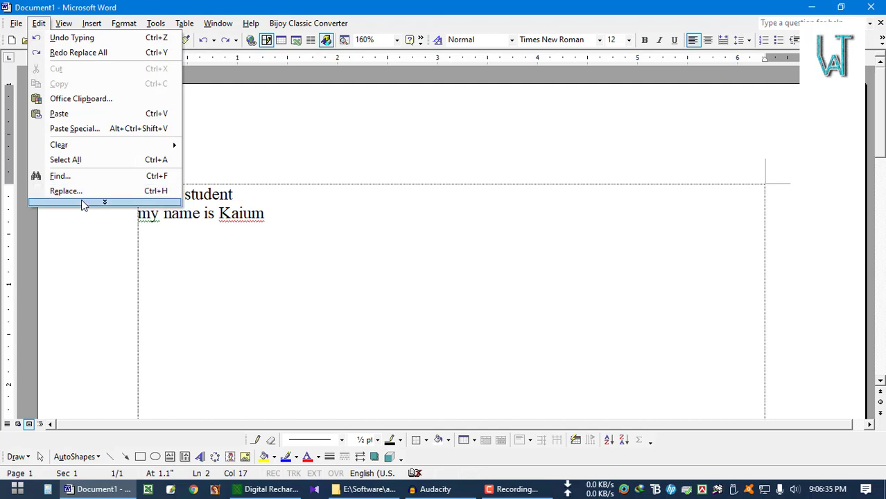
{"action": "left_click", "coordinate": [81, 203]}
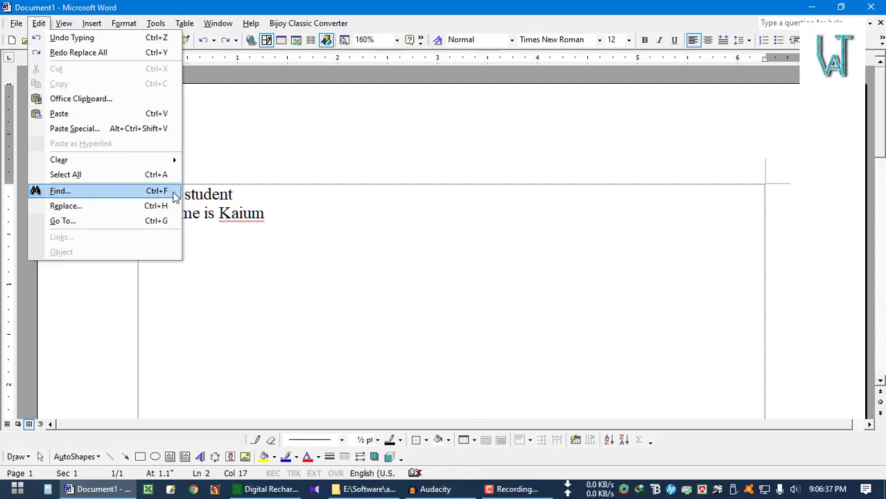